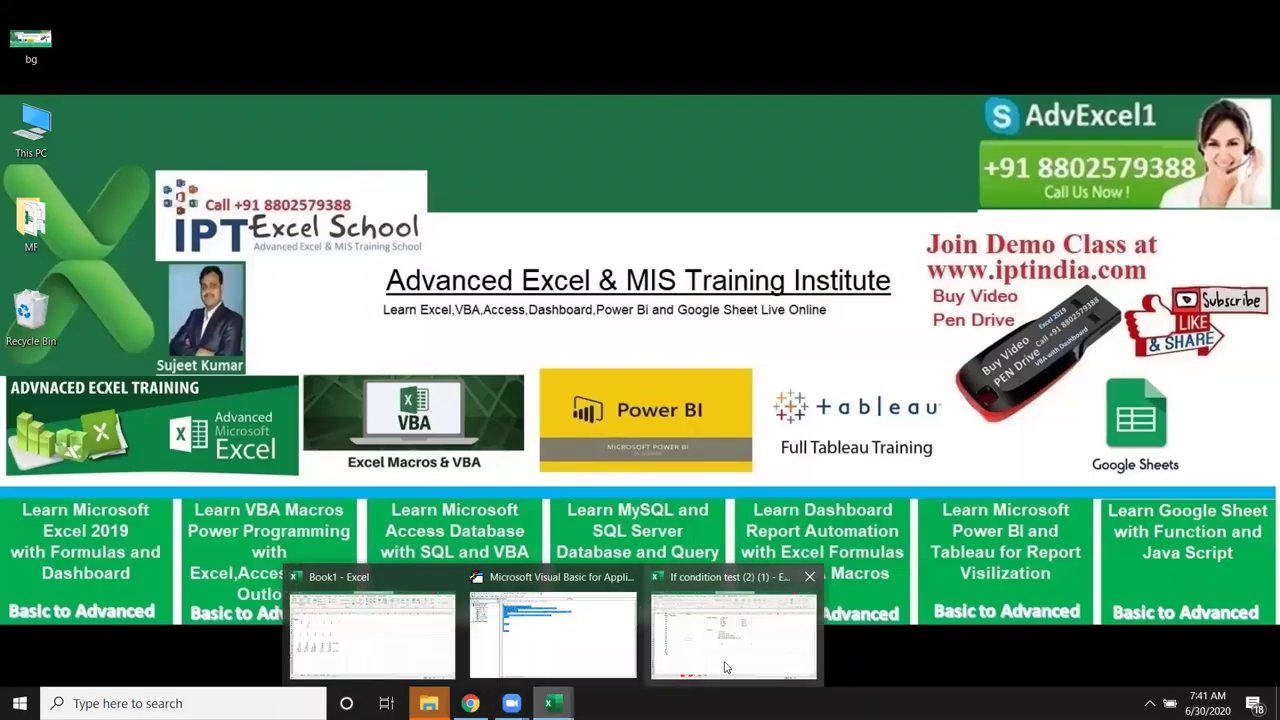
- Bring up the If condition test workbook on sheet Q10, review the Sales figures in B2:B19, and select C2
{"action": "left_click", "coordinate": [726, 667]}
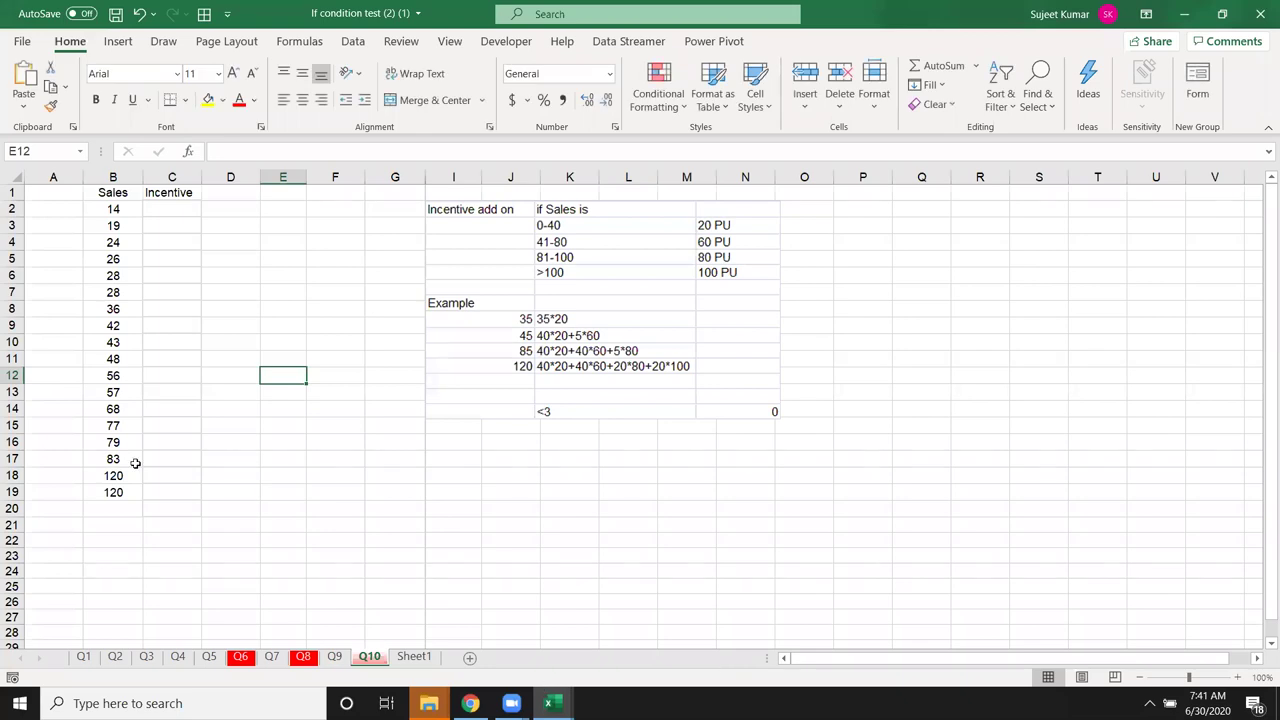
{"action": "left_click_drag", "start_coordinate": [111, 210], "coordinate": [115, 492]}
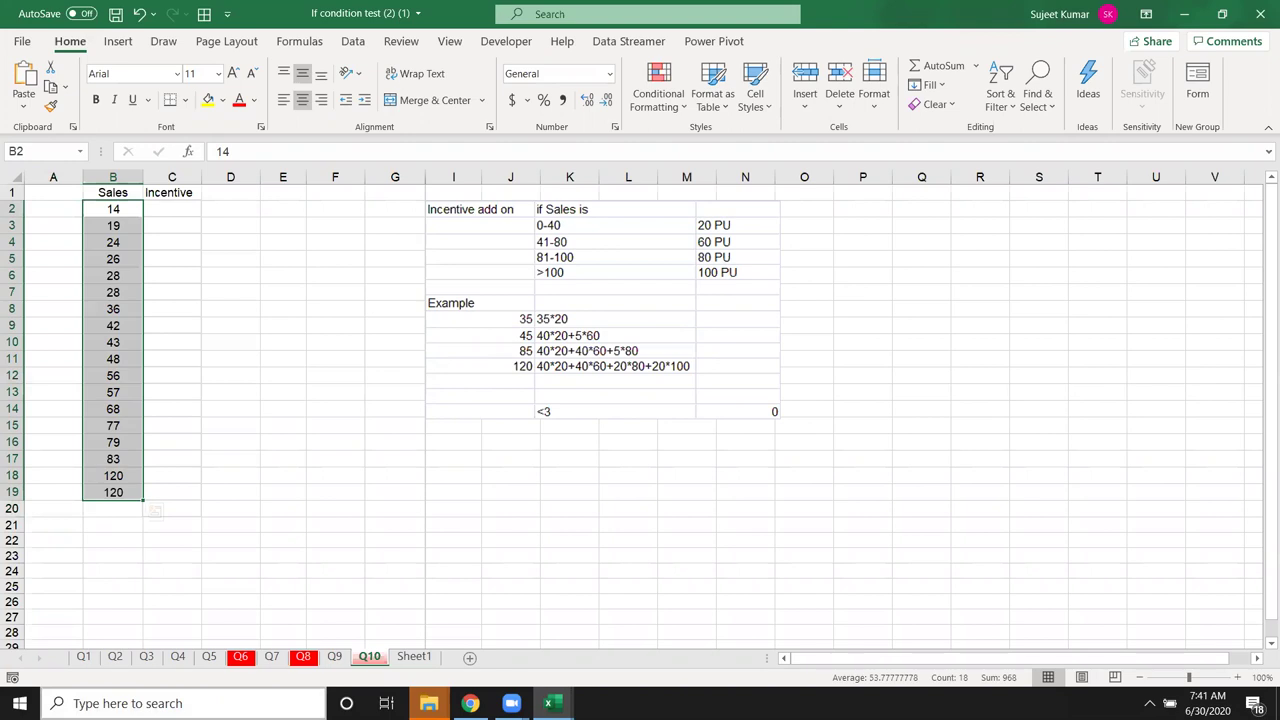
{"action": "left_click", "coordinate": [229, 557]}
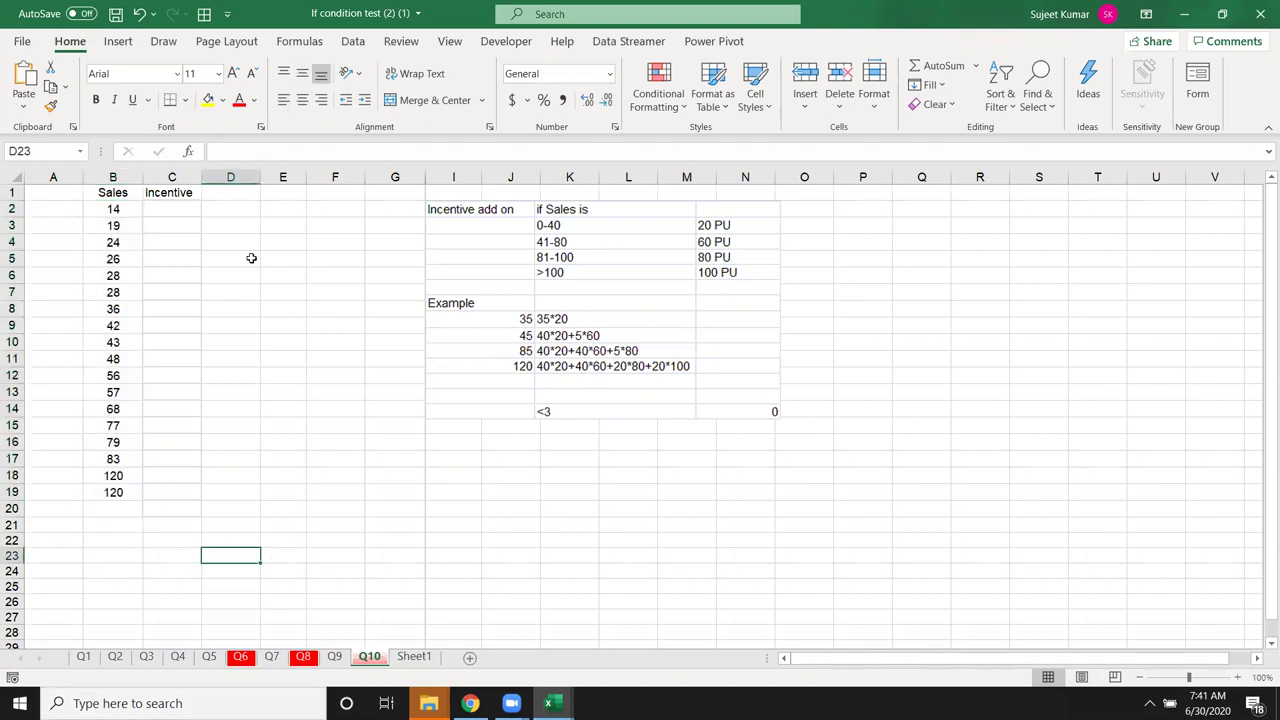
{"action": "left_click", "coordinate": [190, 215]}
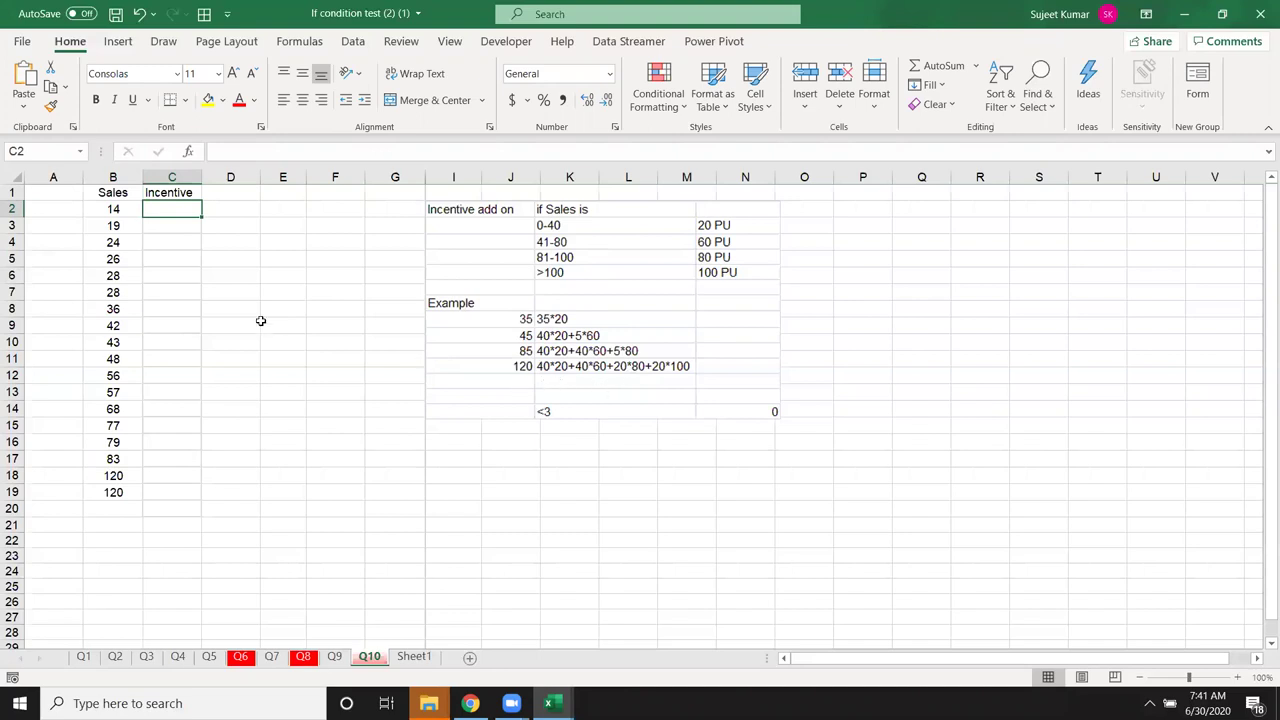
- Zoom the Q10 sheet to about 160% and scroll back up to row 1
{"action": "scroll", "coordinate": [260, 320], "scroll_direction": "right", "scroll_amount": 1}
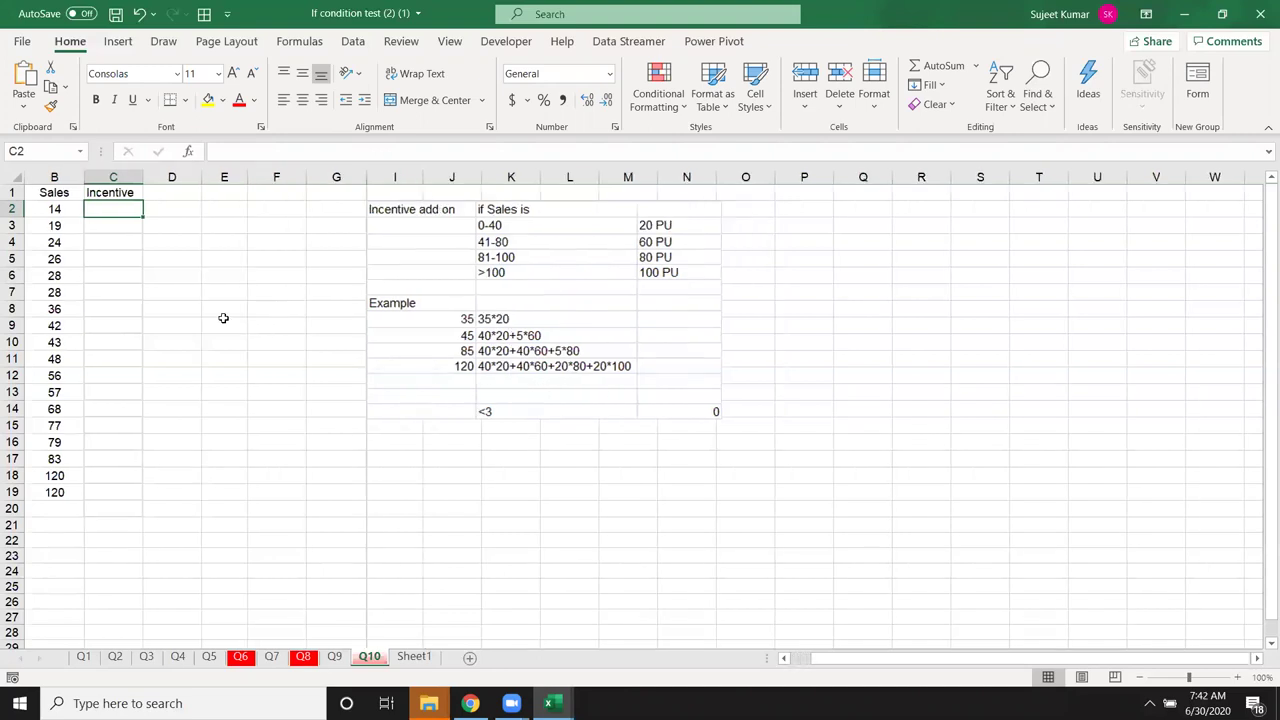
{"action": "left_click", "coordinate": [211, 322]}
{"action": "scroll", "coordinate": [210, 324], "scroll_direction": "down", "scroll_amount": 1}
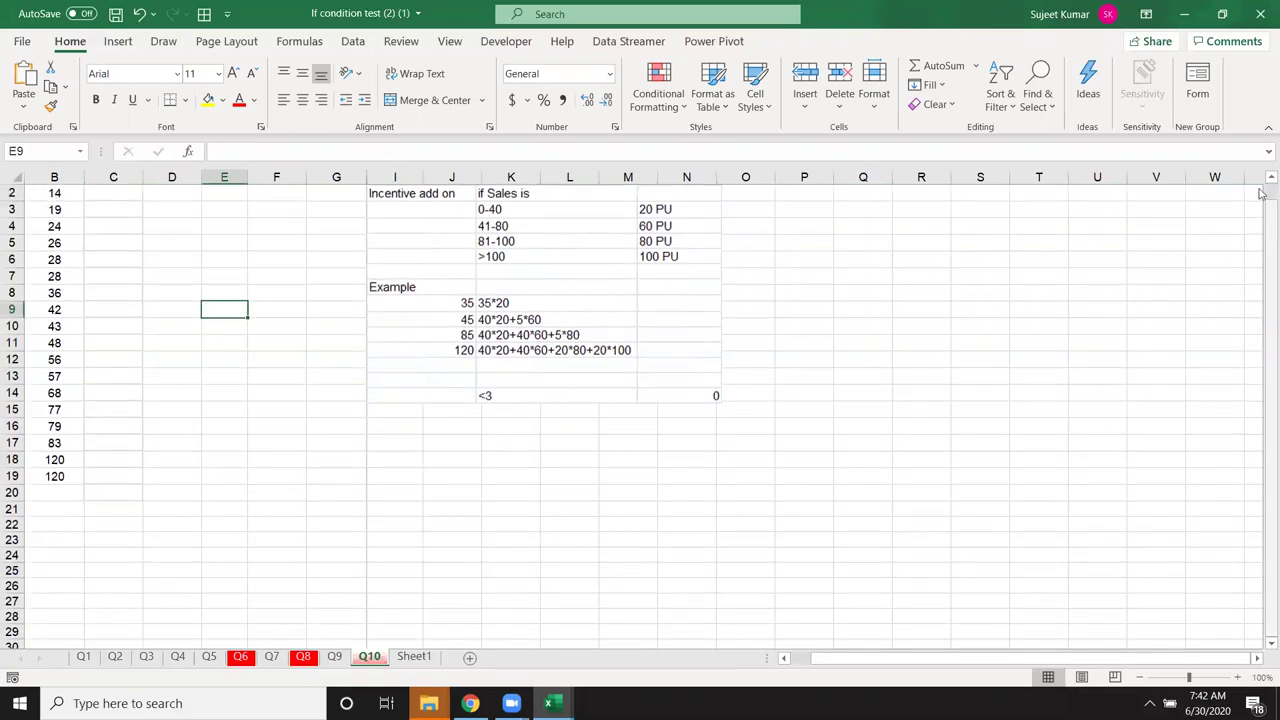
{"action": "scroll", "coordinate": [1262, 195], "scroll_direction": "up", "scroll_amount": 1}
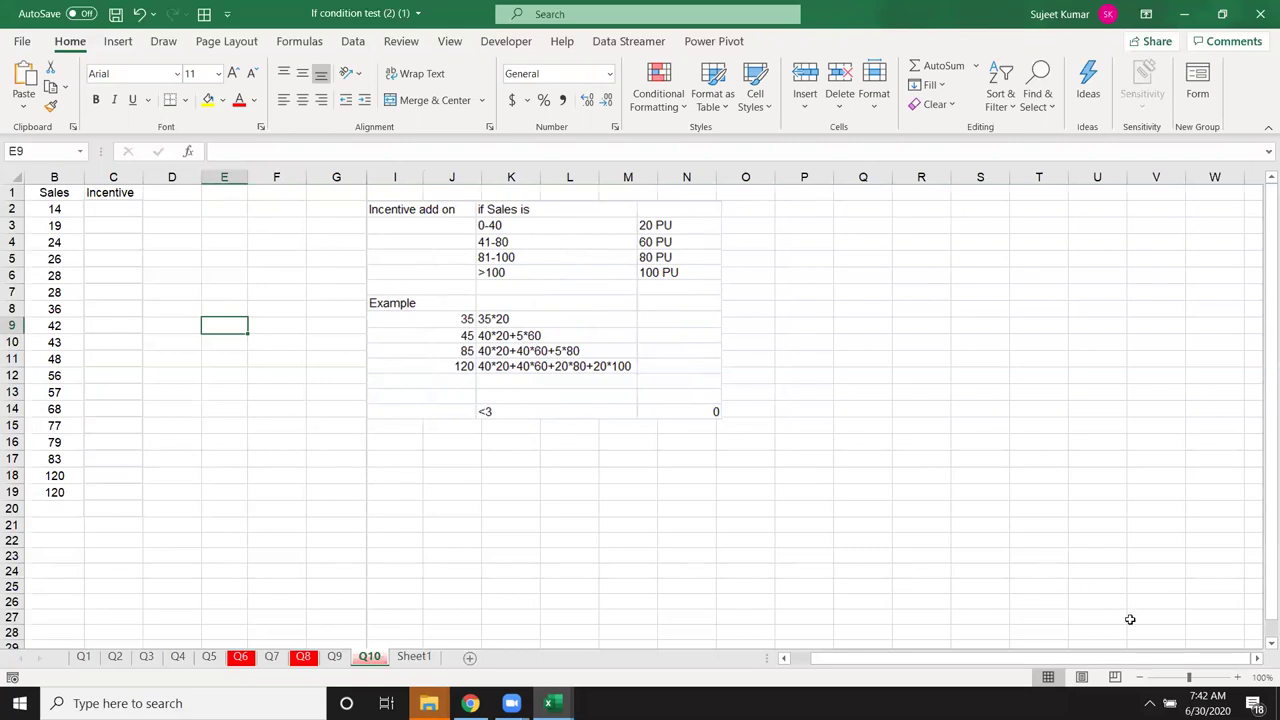
{"action": "left_click", "coordinate": [1221, 677]}
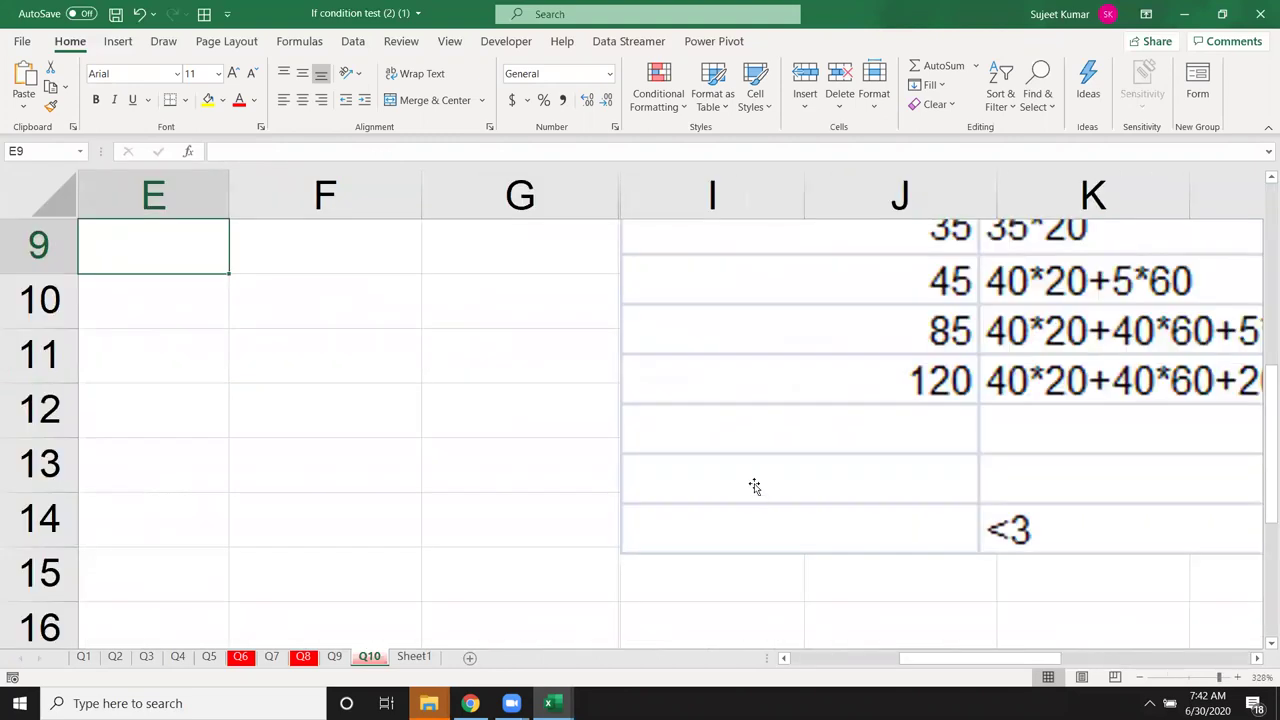
{"action": "left_click", "coordinate": [1209, 678]}
{"action": "left_click", "coordinate": [1197, 678]}
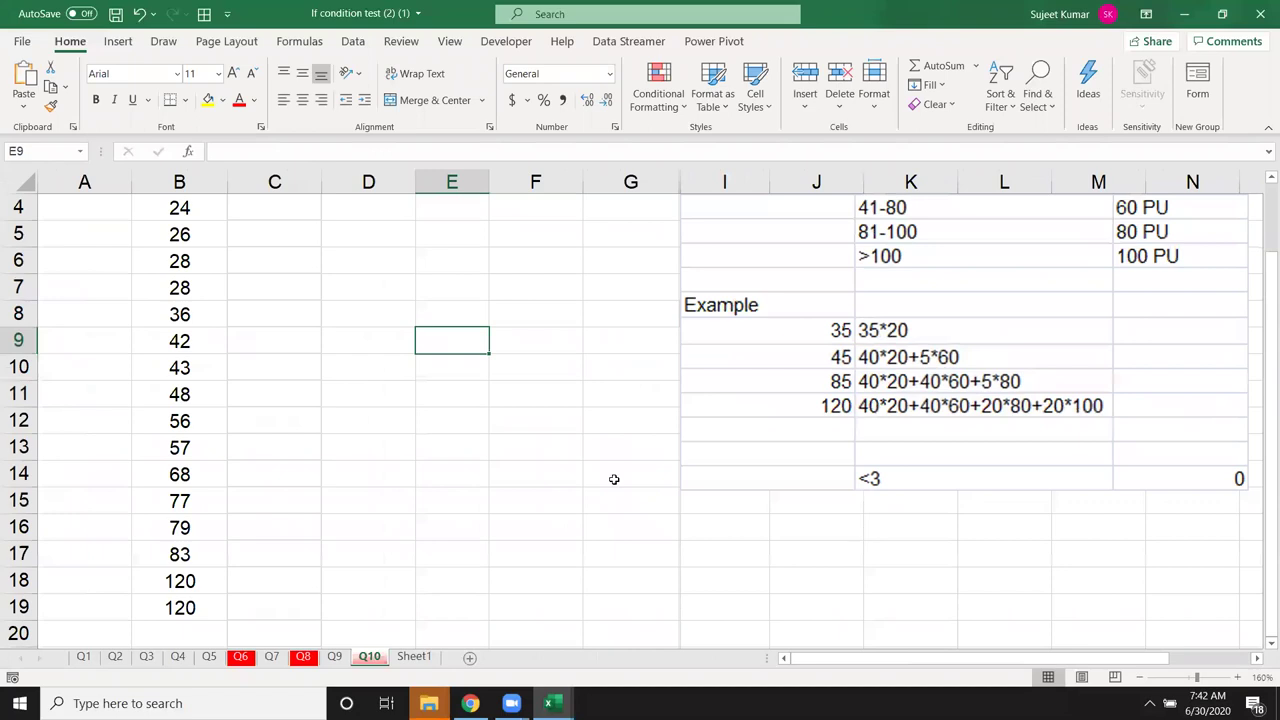
{"action": "left_click_drag", "start_coordinate": [1265, 378], "coordinate": [1265, 300]}
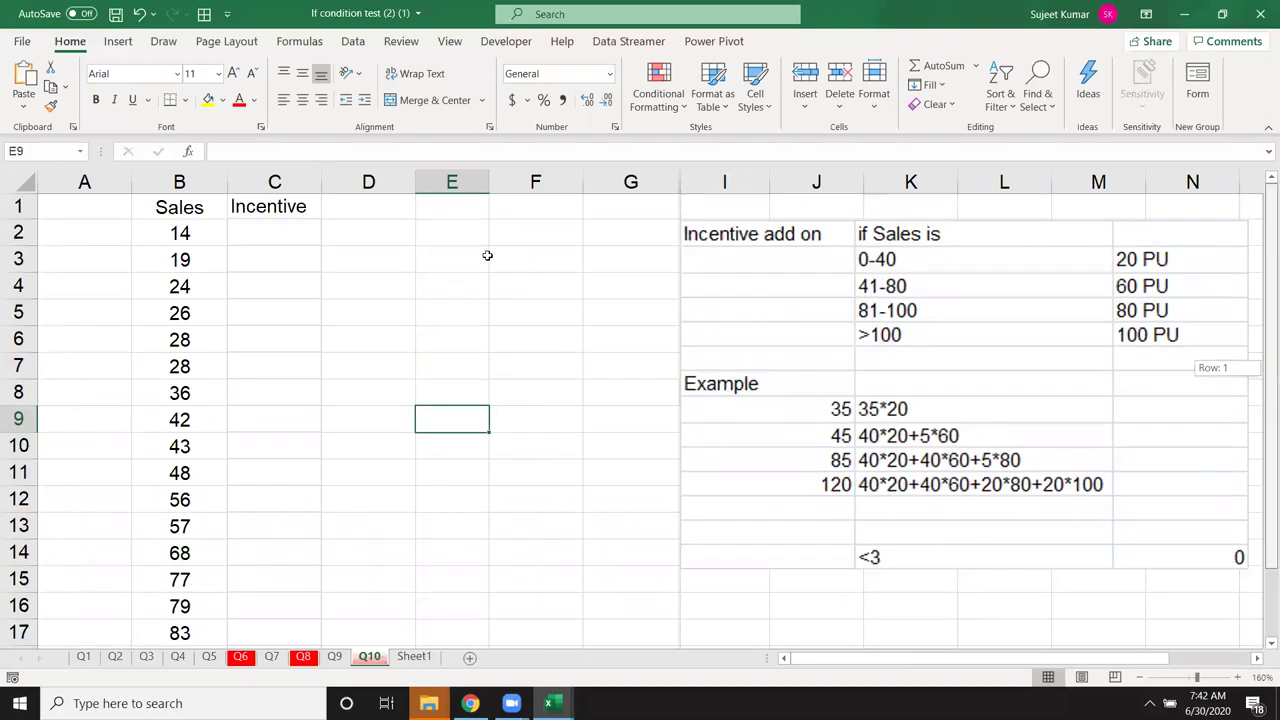
- In C2, start the formula =IF(B2<=40,B2*40,IF(B2<=80,800 for the first two tiers
{"action": "left_click", "coordinate": [271, 239]}
{"action": "type", "text": "="}
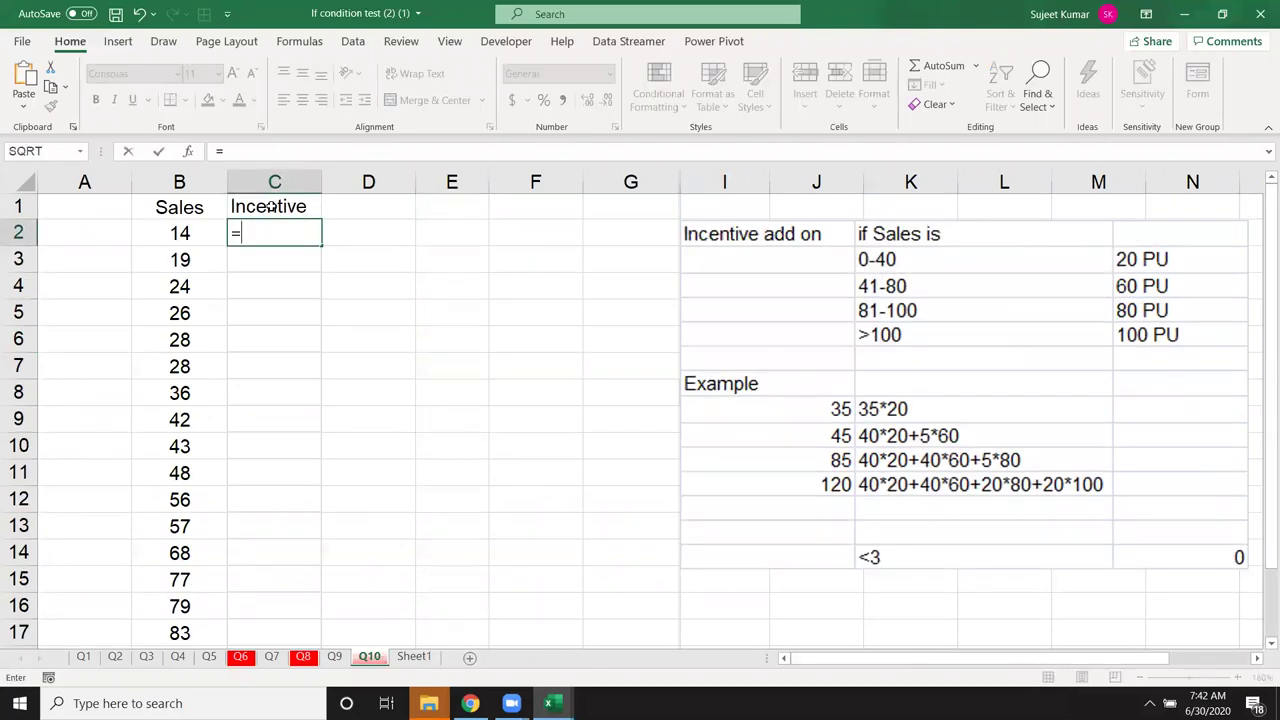
{"action": "type", "text": "if"}
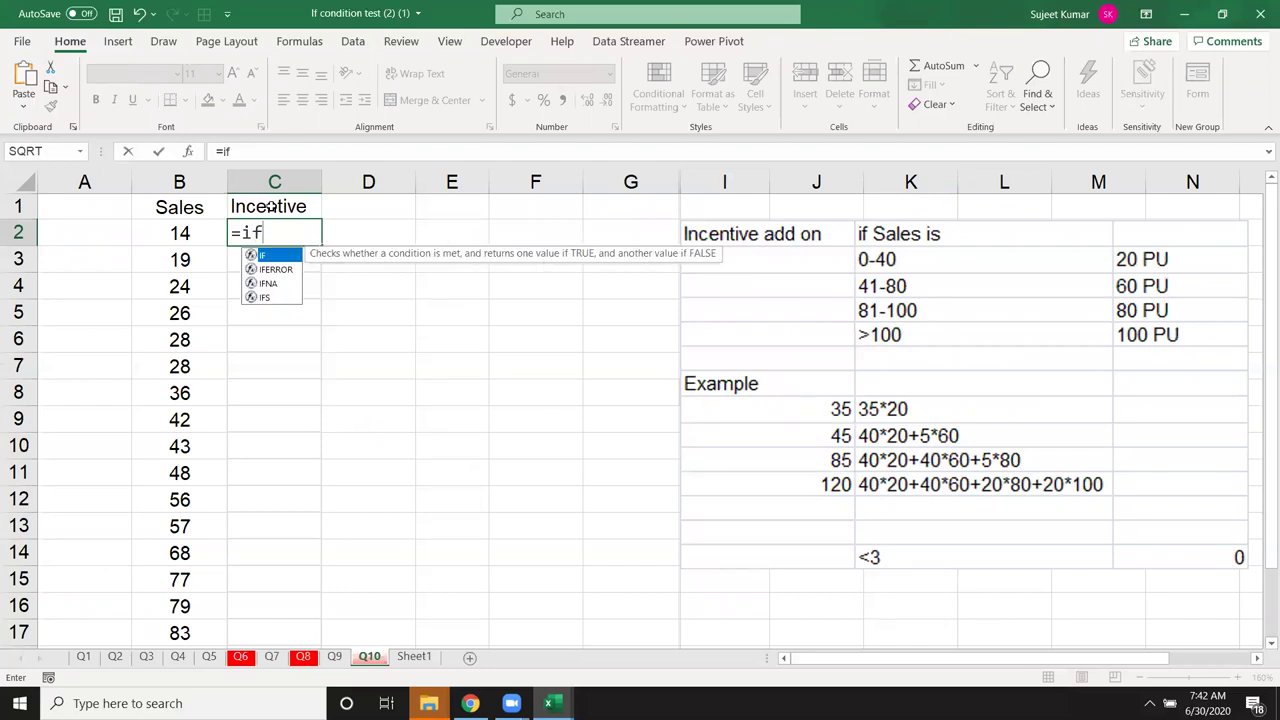
{"action": "key", "text": "Tab"}
{"action": "left_click", "coordinate": [184, 234]}
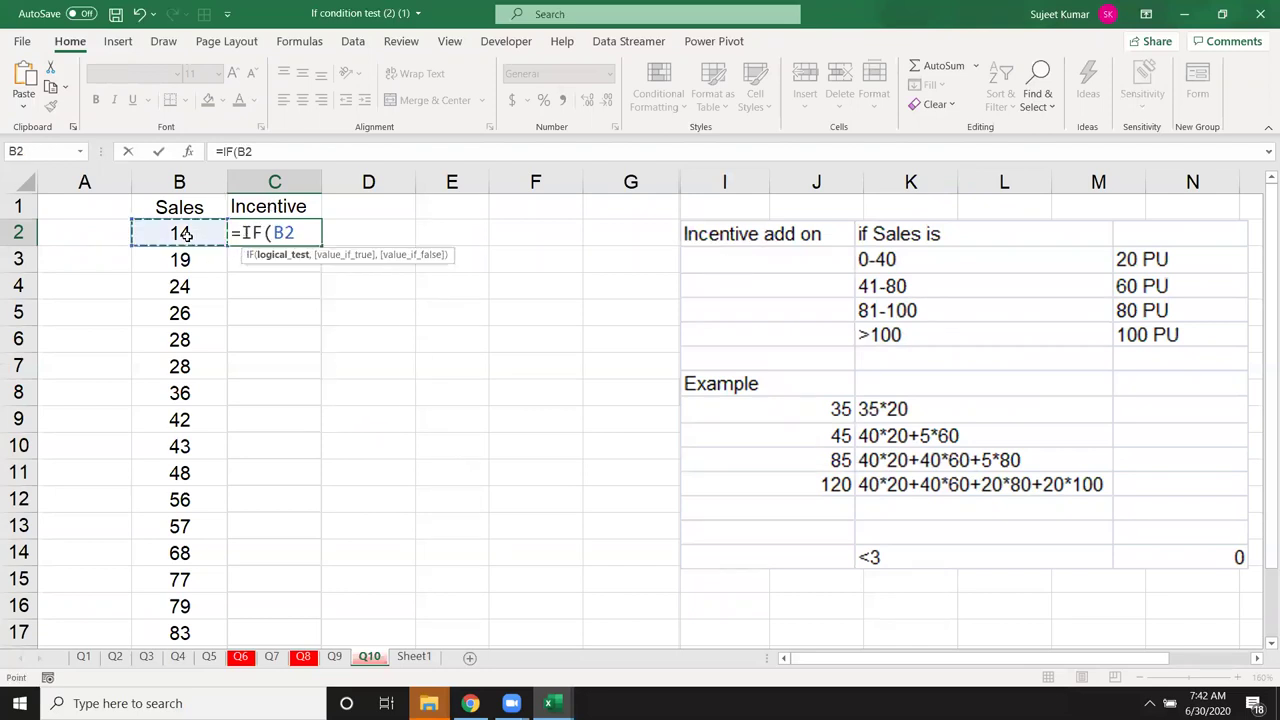
{"action": "type", "text": "<=40"}
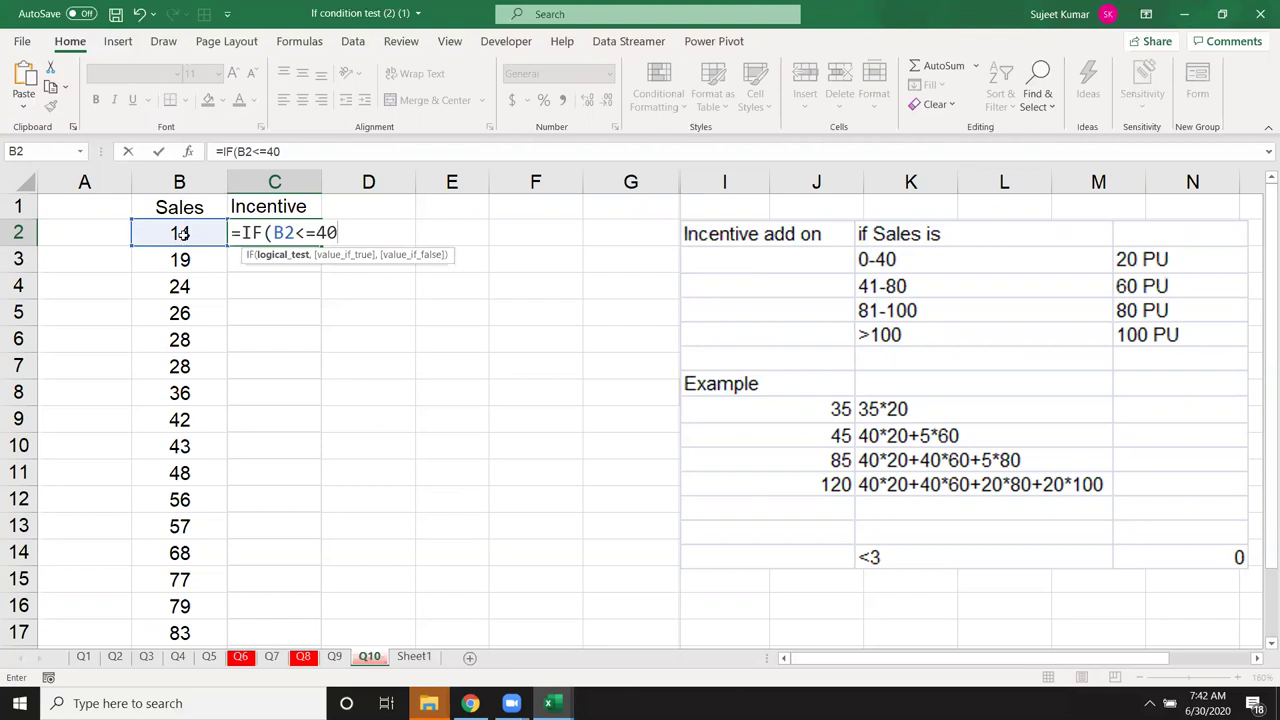
{"action": "type", "text": ","}
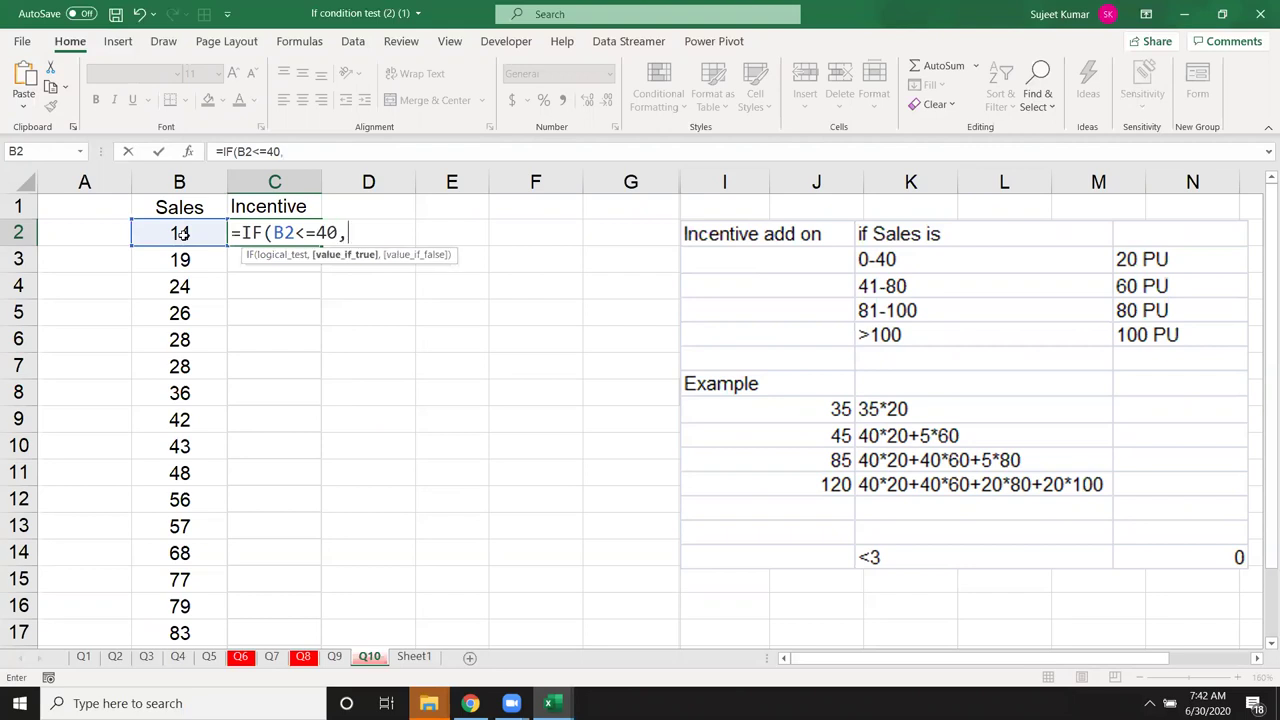
{"action": "left_click", "coordinate": [181, 233]}
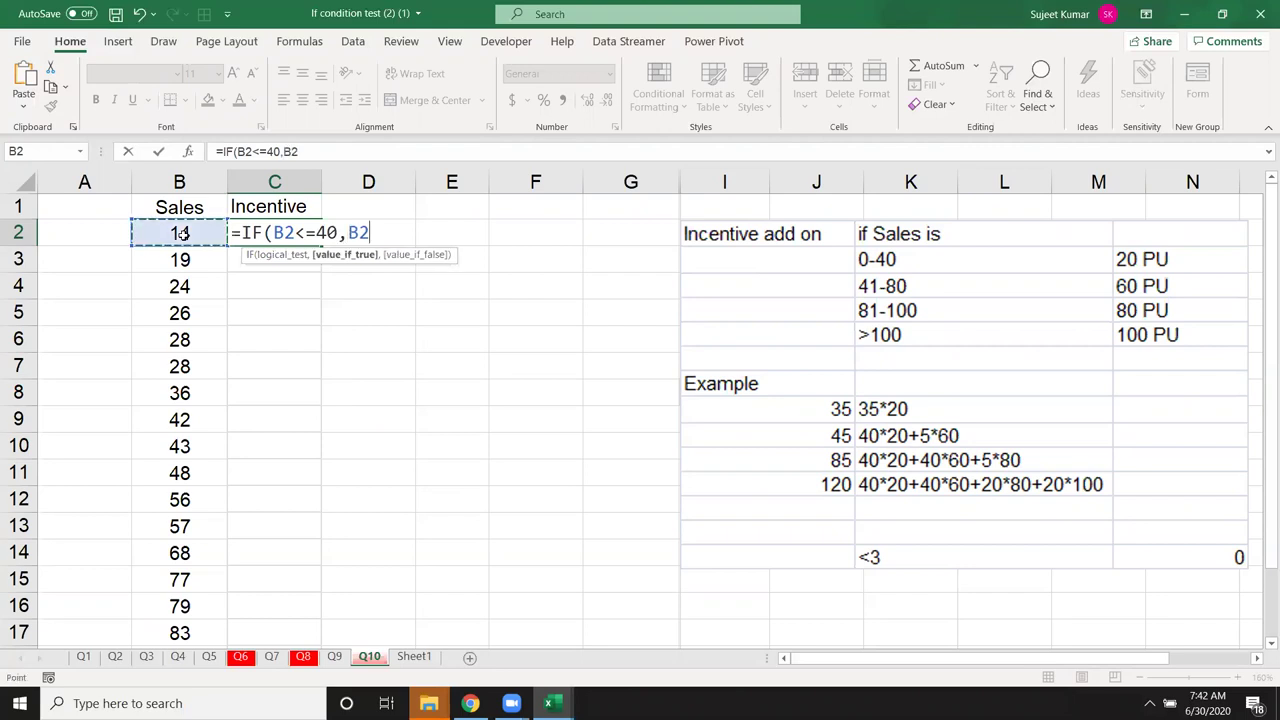
{"action": "type", "text": "*40,IF("}
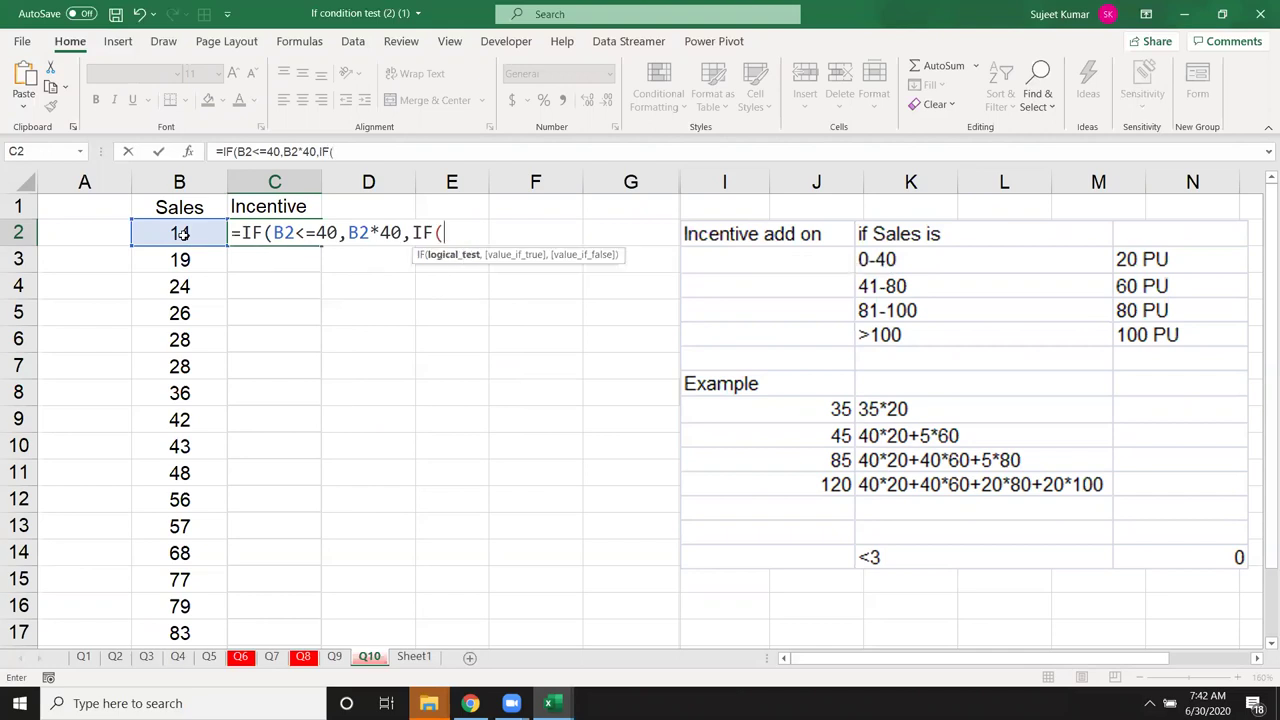
{"action": "left_click", "coordinate": [181, 233]}
{"action": "type", "text": "<=80"}
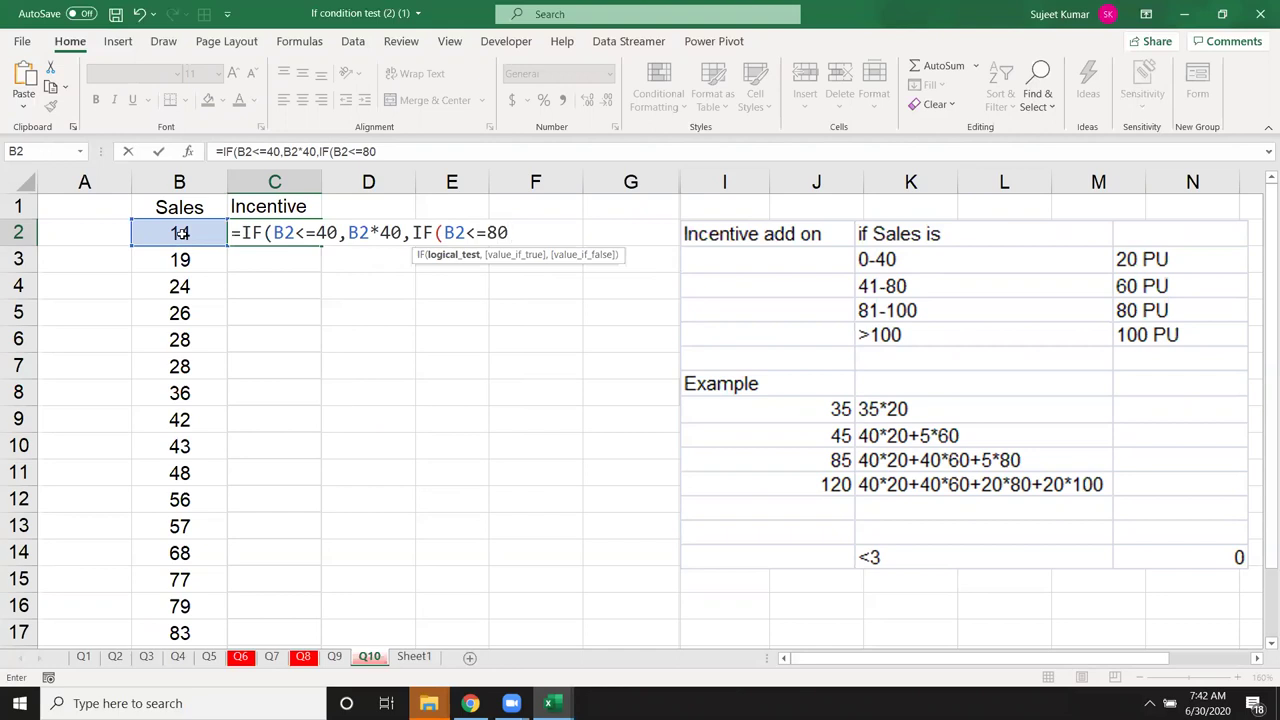
{"action": "type", "text": ","}
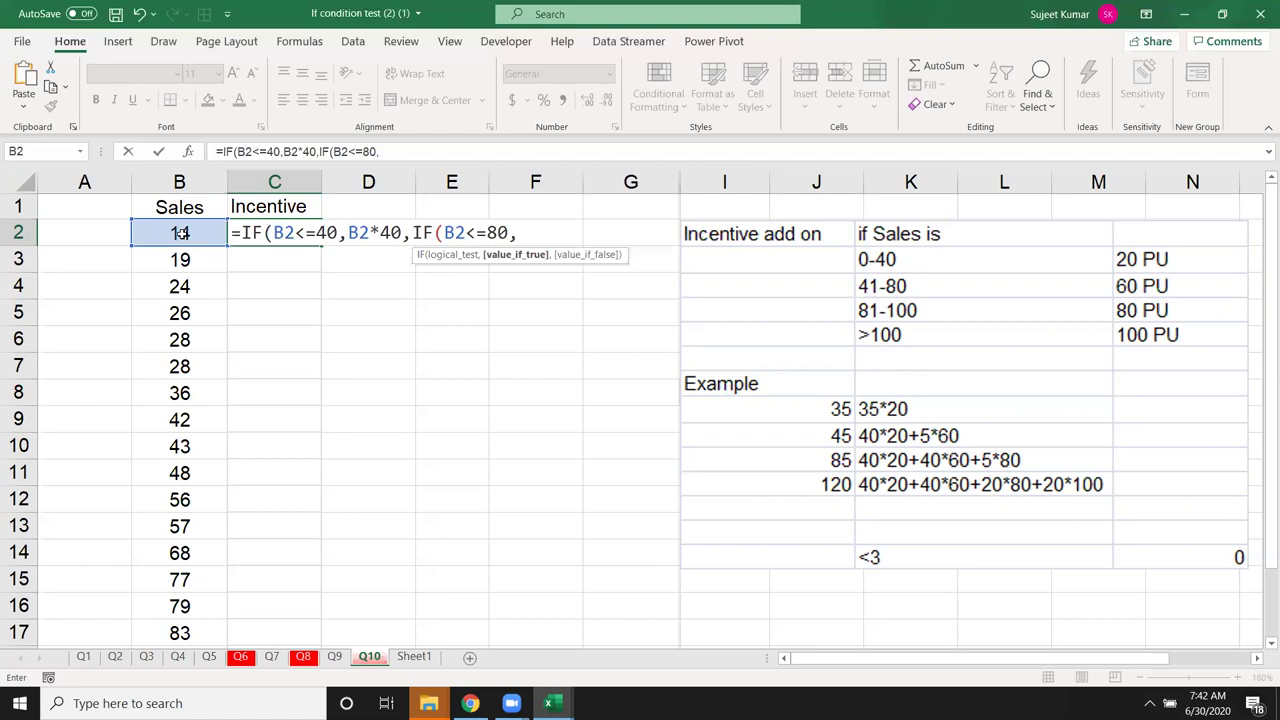
{"action": "type", "text": "800"}
- Replace the 800 with 800+(B2-40)*60 and begin a third IF in C2's formula
{"action": "key", "text": "BackSpace"}
{"action": "key", "text": "BackSpace"}
{"action": "key", "text": "BackSpace"}
{"action": "type", "text": "20*40"}
{"action": "key", "text": "BackSpace"}
{"action": "key", "text": "BackSpace"}
{"action": "key", "text": "BackSpace"}
{"action": "key", "text": "BackSpace"}
{"action": "key", "text": "BackSpace"}
{"action": "type", "text": "800+"}
{"action": "type", "text": "("}
{"action": "left_click", "coordinate": [180, 232]}
{"action": "type", "text": "-"}
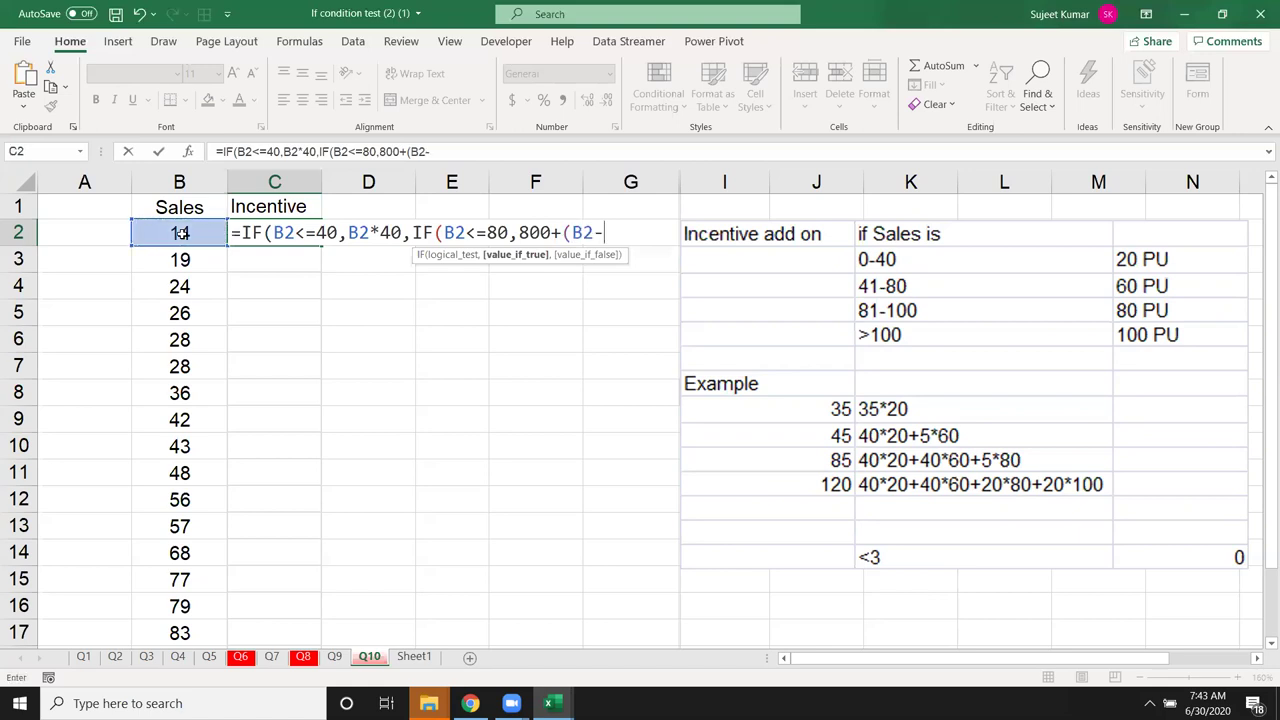
{"action": "type", "text": "4 0"}
{"action": "type", "text": ")*"}
{"action": "type", "text": "60"}
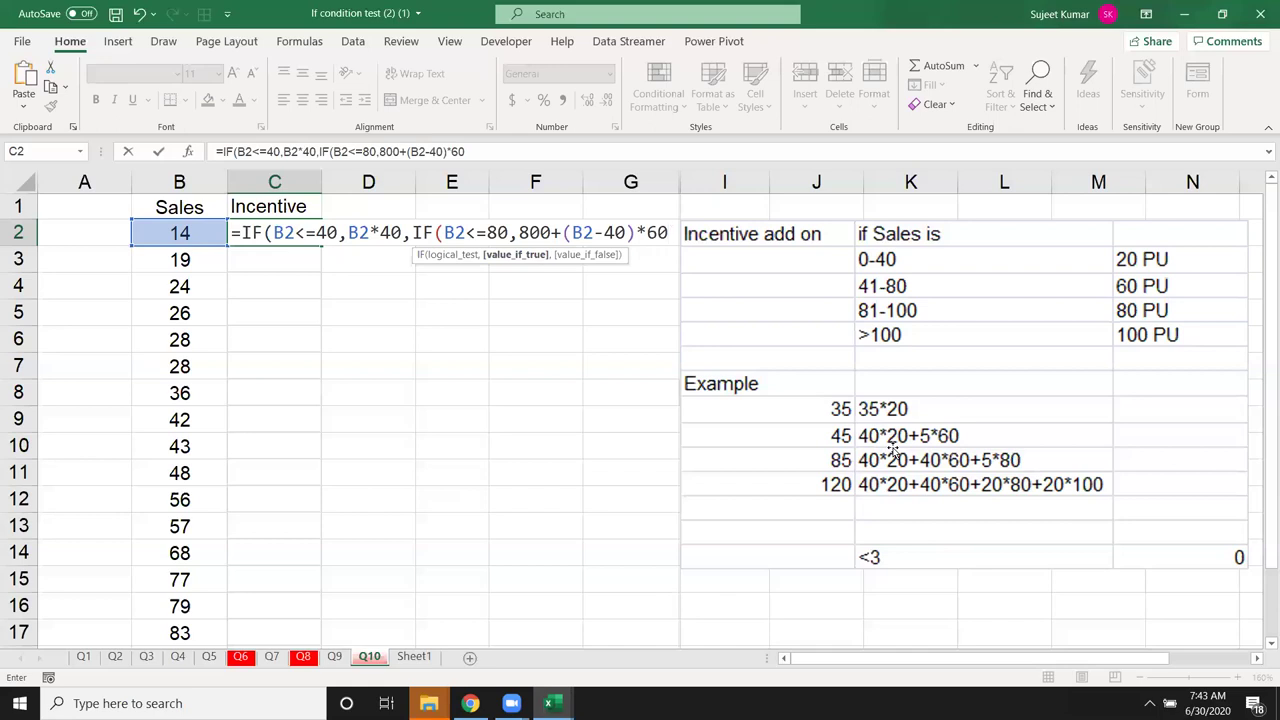
{"action": "type", "text": ",IF"}
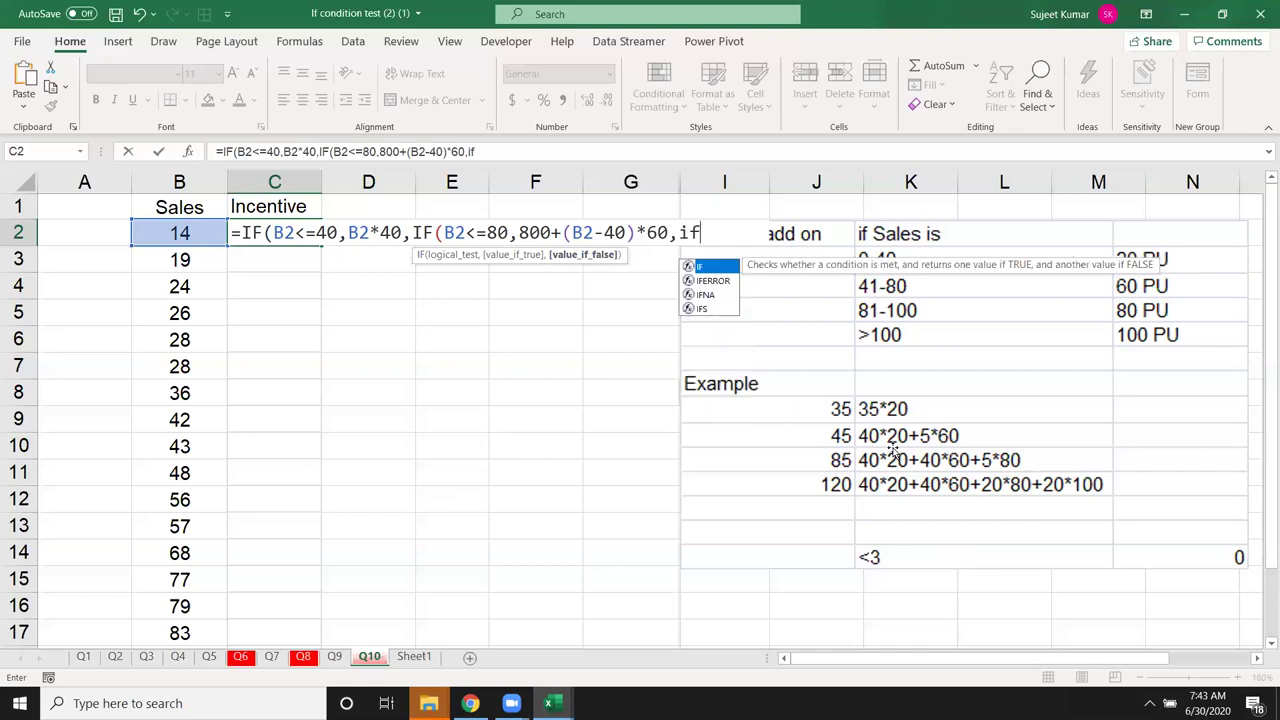
{"action": "type", "text": "("}
- Add the third-tier test B2<=100, settling on 3200 as its base amount
{"action": "left_click", "coordinate": [188, 232]}
{"action": "type", "text": "<="}
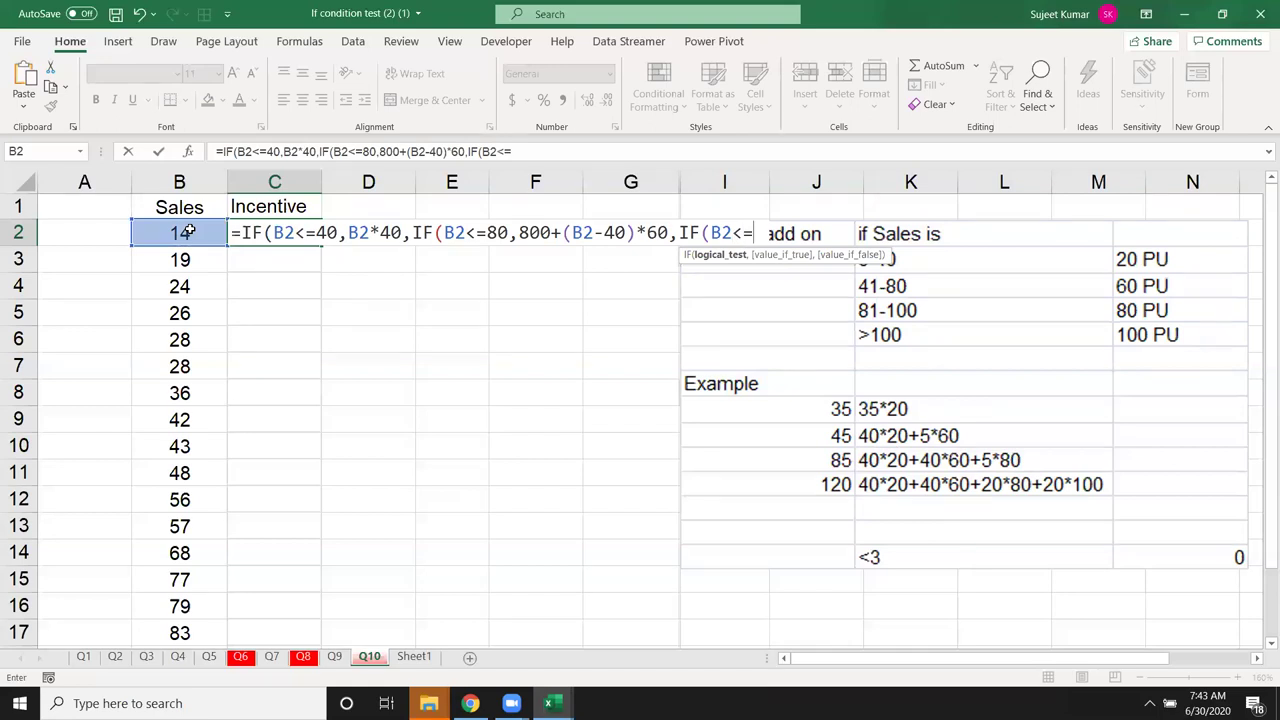
{"action": "type", "text": "100"}
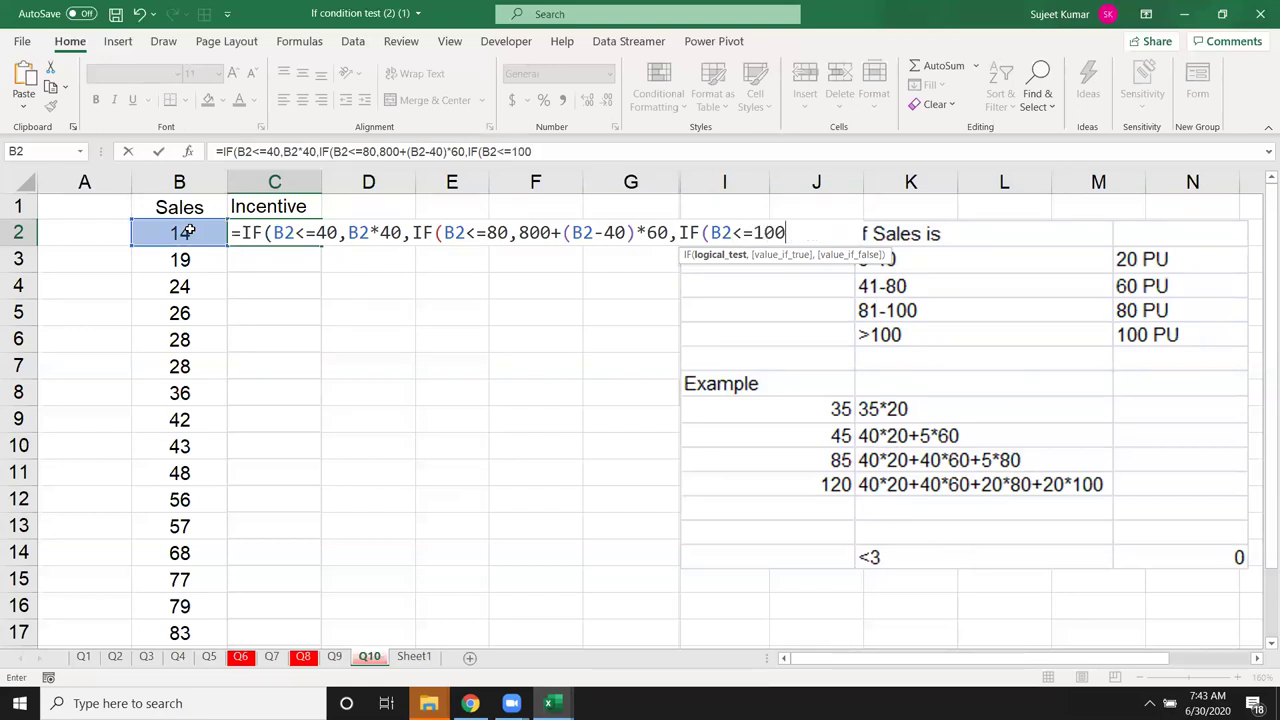
{"action": "type", "text": ",800+"}
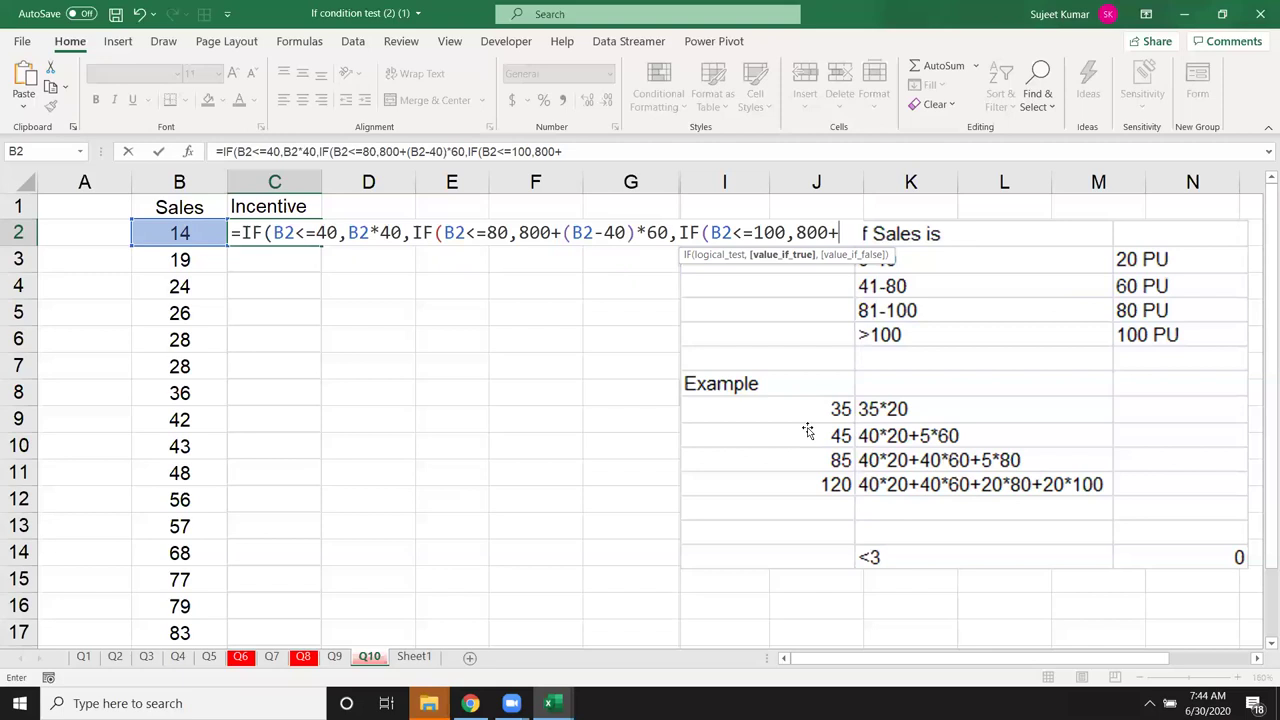
{"action": "type", "text": "2400"}
{"action": "key", "text": "BackSpace"}
{"action": "key", "text": "BackSpace"}
{"action": "key", "text": "BackSpace"}
{"action": "key", "text": "BackSpace"}
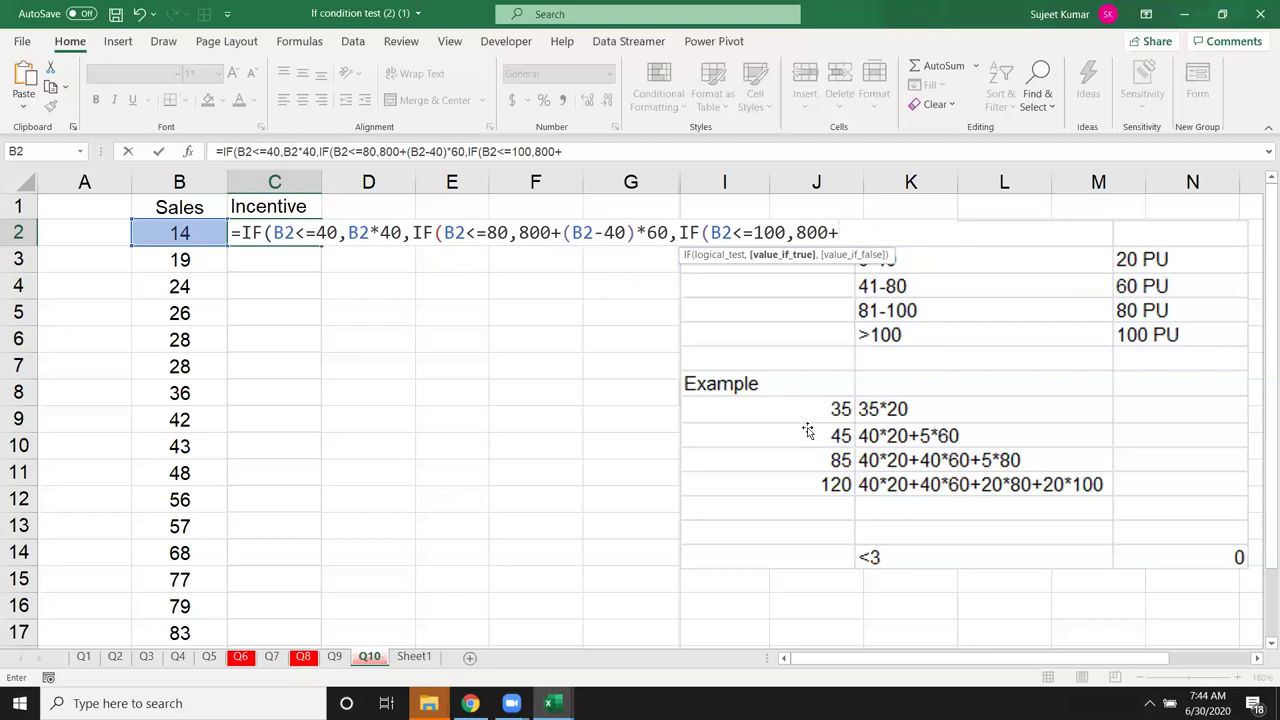
{"action": "type", "text": "40"}
{"action": "type", "text": "*60"}
{"action": "key", "text": "BackSpace"}
{"action": "key", "text": "BackSpace"}
{"action": "key", "text": "BackSpace"}
{"action": "key", "text": "BackSpace"}
{"action": "key", "text": "BackSpace"}
{"action": "type", "text": "2400"}
{"action": "key", "text": "BackSpace"}
{"action": "key", "text": "BackSpace"}
{"action": "key", "text": "BackSpace"}
{"action": "key", "text": "BackSpace"}
{"action": "key", "text": "BackSpace"}
{"action": "key", "text": "BackSpace"}
{"action": "key", "text": "BackSpace"}
{"action": "type", "text": "3200"}
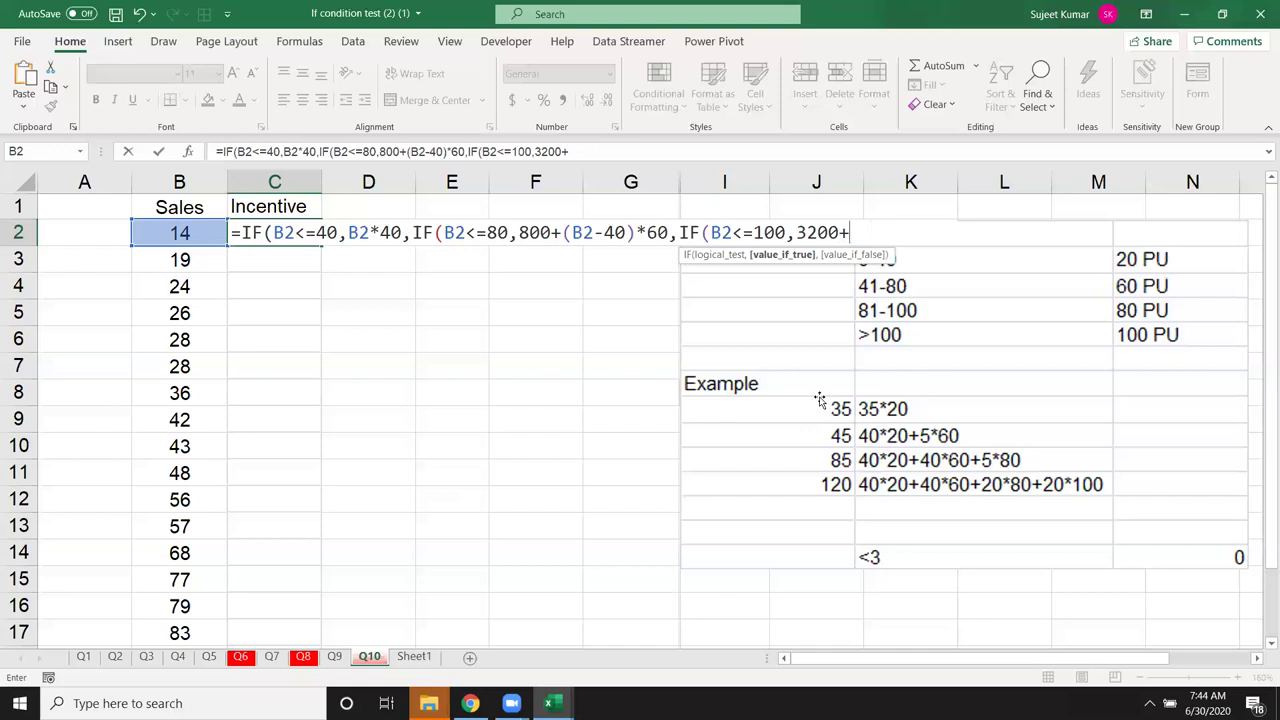
- Complete the third tier with +(B2-80)*80 and open a fourth IF
{"action": "left_click", "coordinate": [184, 232]}
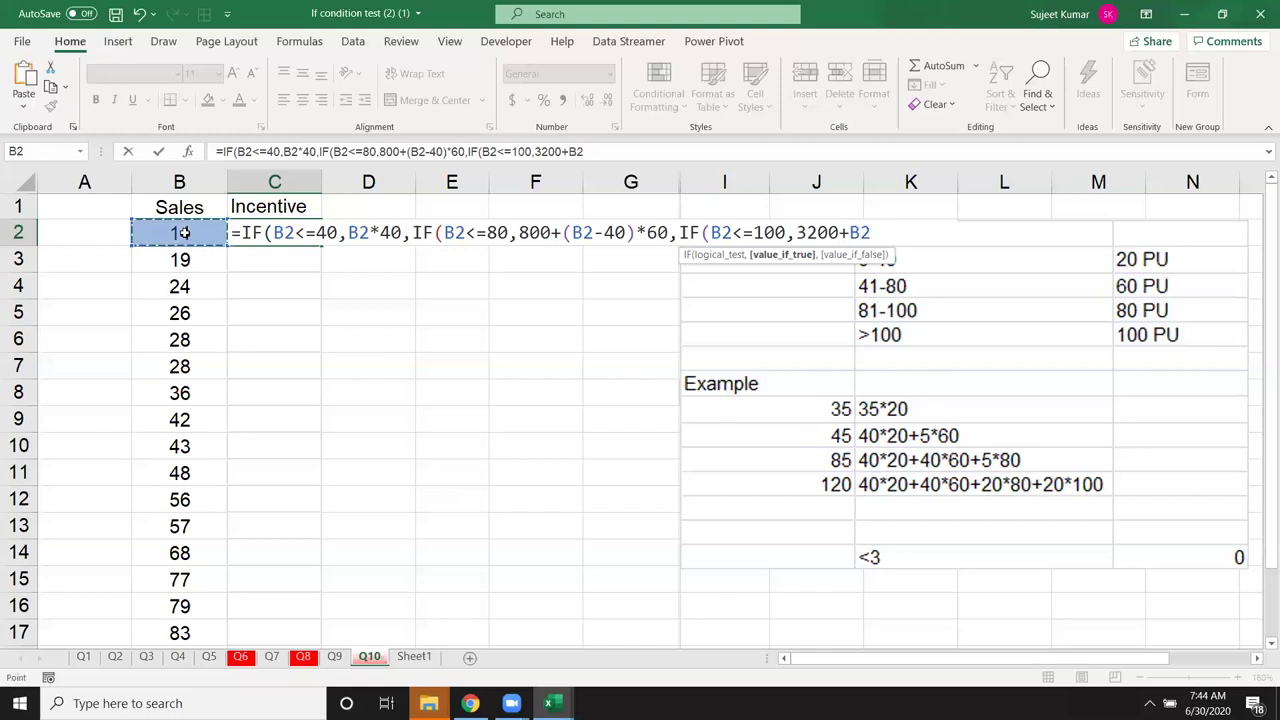
{"action": "type", "text": "-80"}
{"action": "key", "text": "BackSpace"}
{"action": "key", "text": "BackSpace"}
{"action": "key", "text": "BackSpace"}
{"action": "key", "text": "BackSpace"}
{"action": "type", "text": "("}
{"action": "left_click", "coordinate": [183, 232]}
{"action": "type", "text": "-80"}
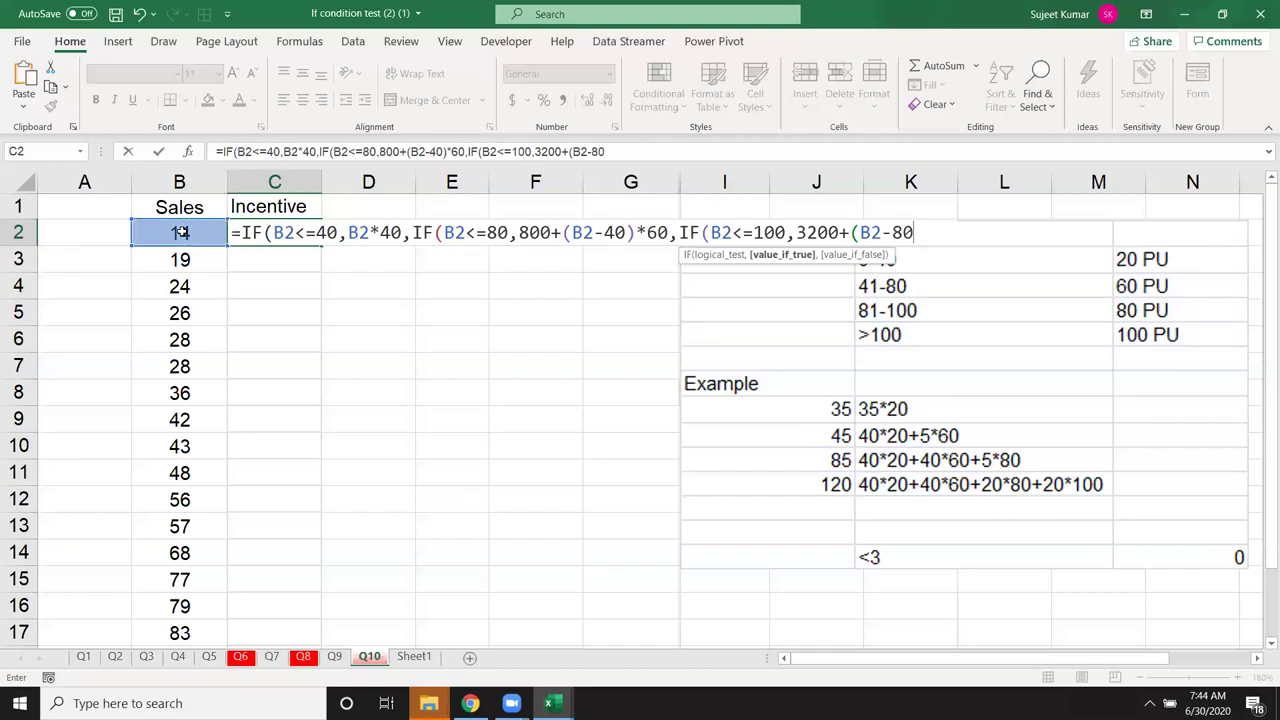
{"action": "type", "text": ")*"}
{"action": "type", "text": "80"}
{"action": "type", "text": ","}
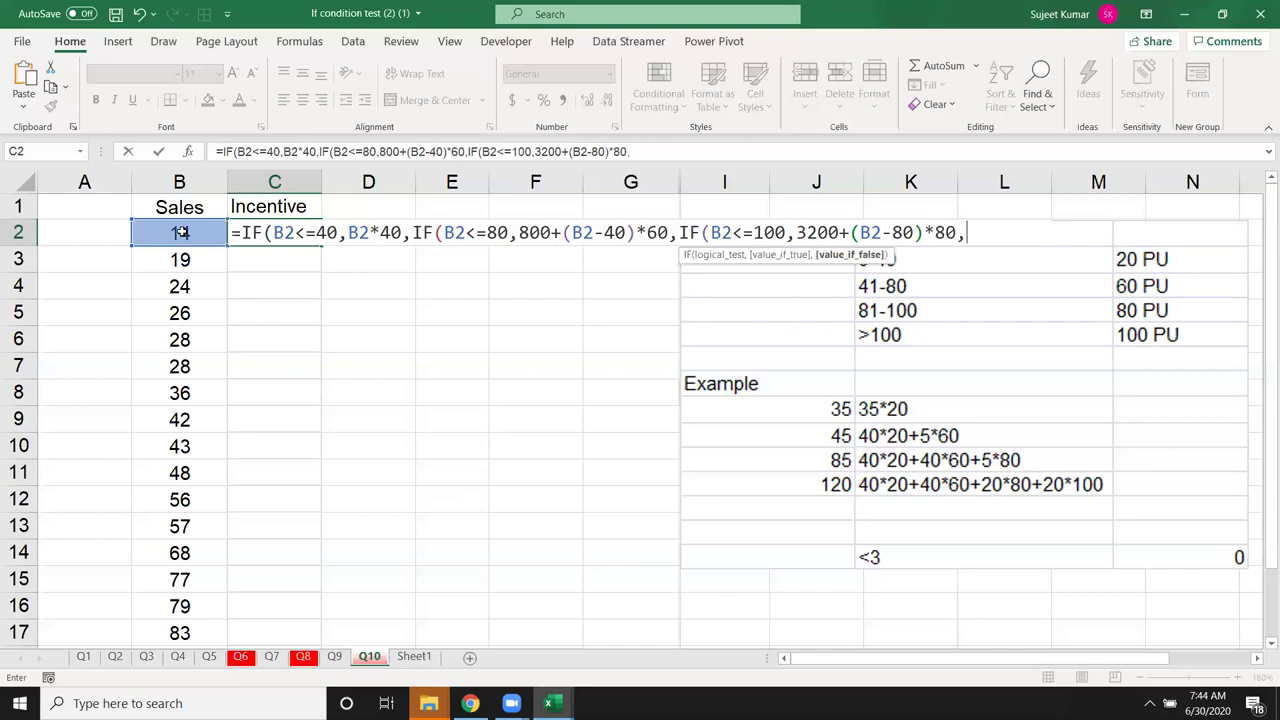
{"action": "type", "text": "if"}
{"action": "key", "text": "Tab"}
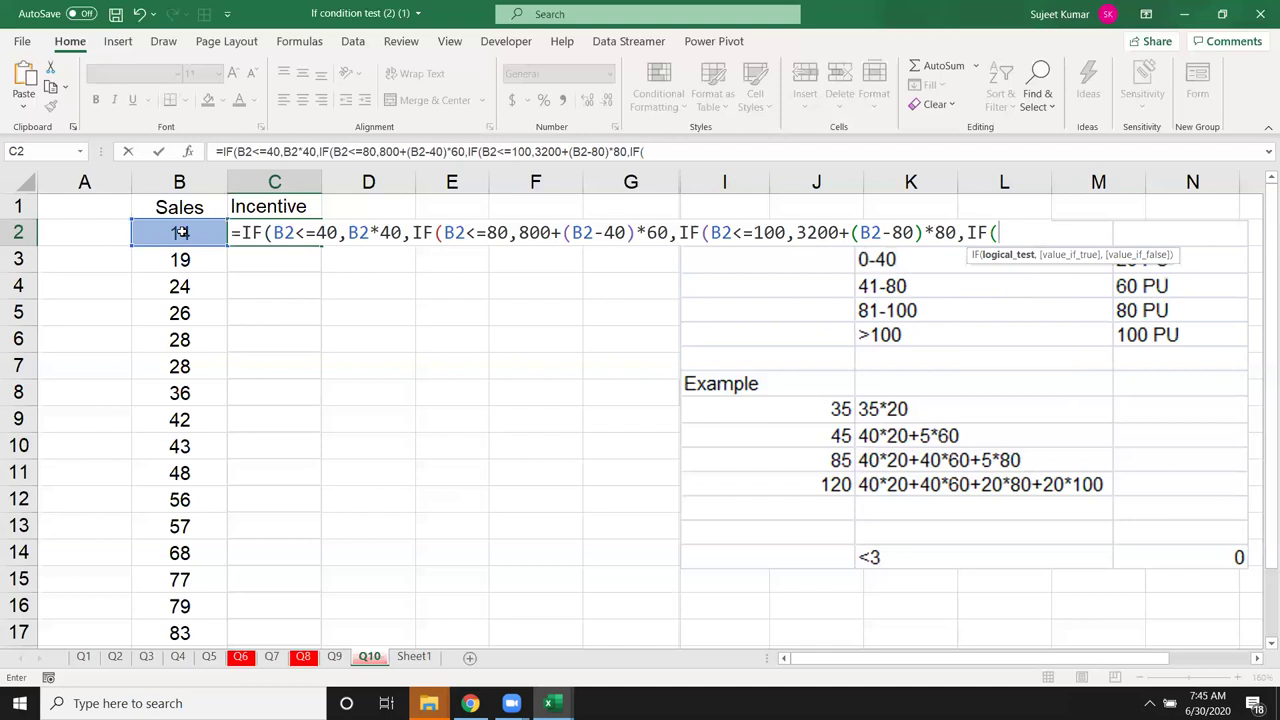
- Add the final tier IF(B2>100,3200+1600+(B2-100)*100 and submit the C2 formula
{"action": "left_click", "coordinate": [181, 232]}
{"action": "type", "text": "<="}
{"action": "key", "text": "BackSpace"}
{"action": "key", "text": "BackSpace"}
{"action": "type", "text": ">100,"}
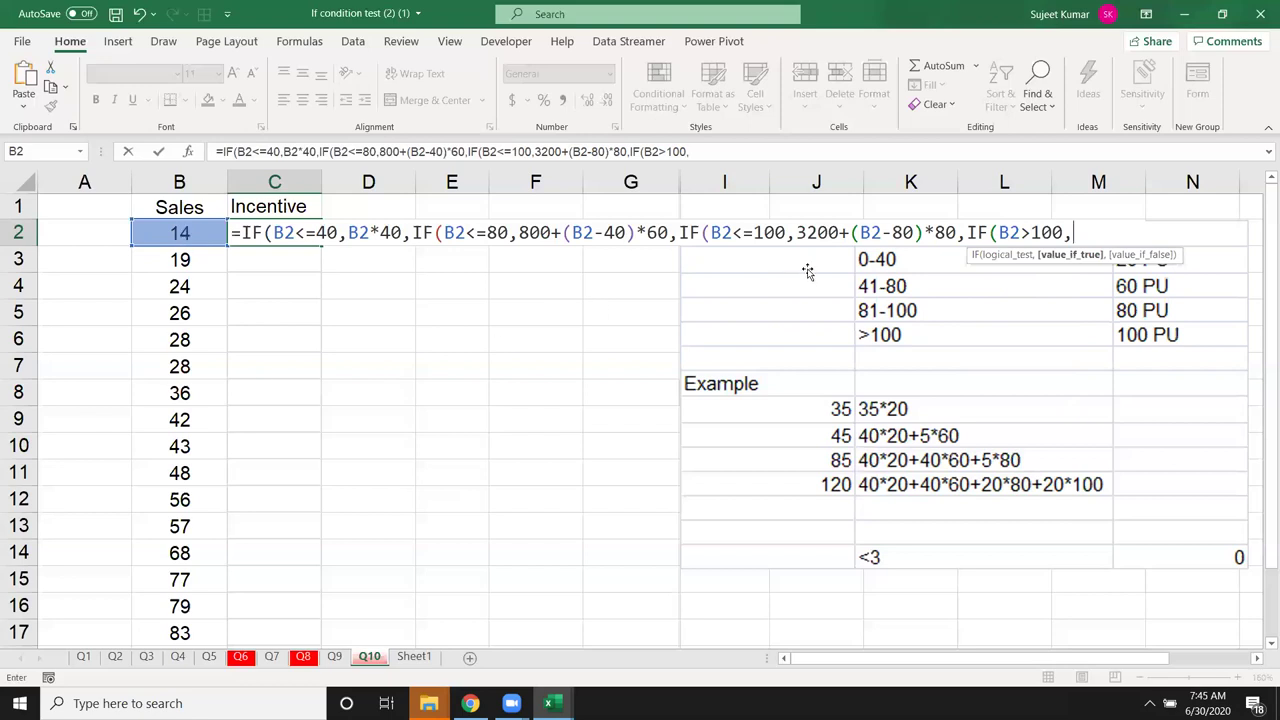
{"action": "type", "text": "3200+"}
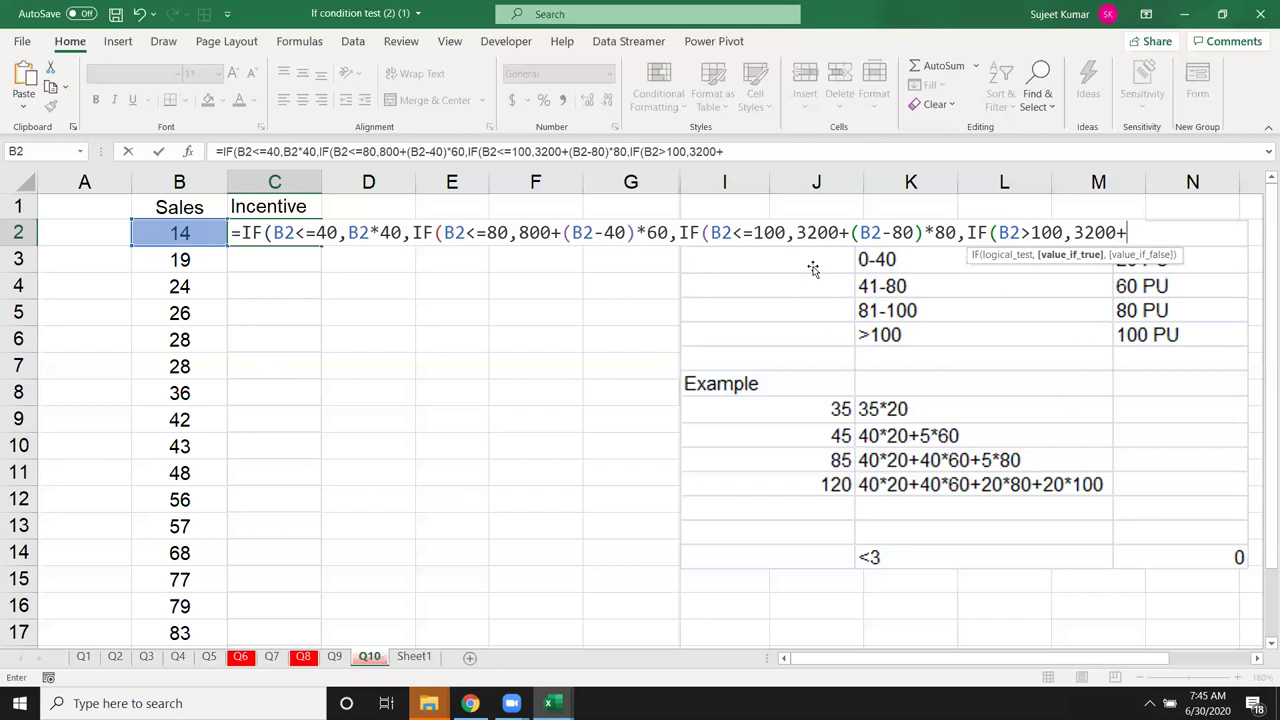
{"action": "type", "text": "1"}
{"action": "type", "text": "600"}
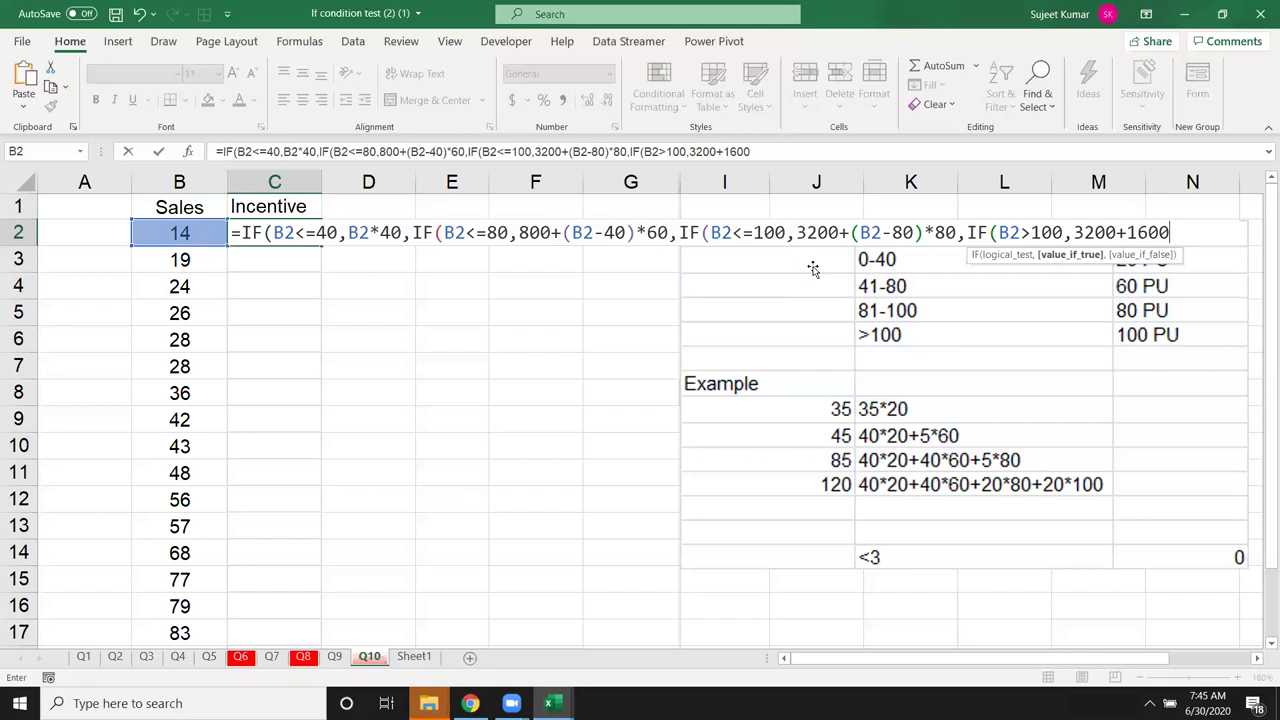
{"action": "type", "text": "+("}
{"action": "left_click", "coordinate": [201, 229]}
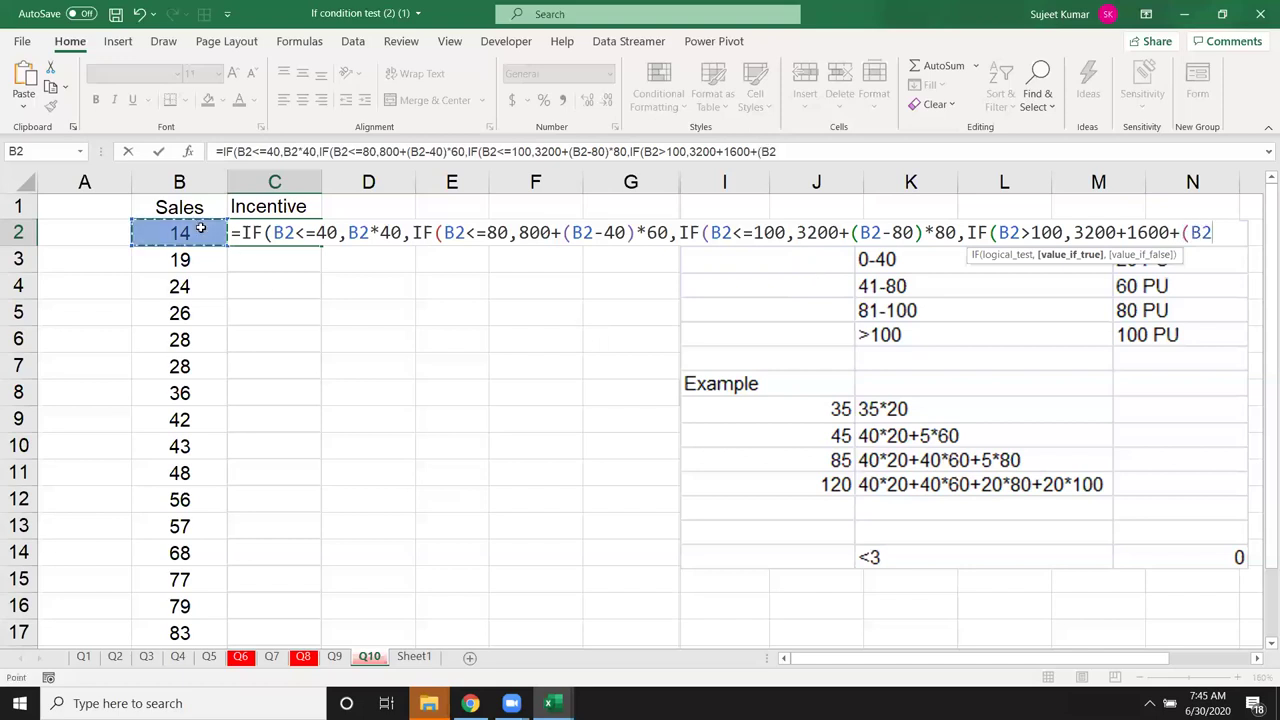
{"action": "type", "text": "-"}
{"action": "type", "text": "100"}
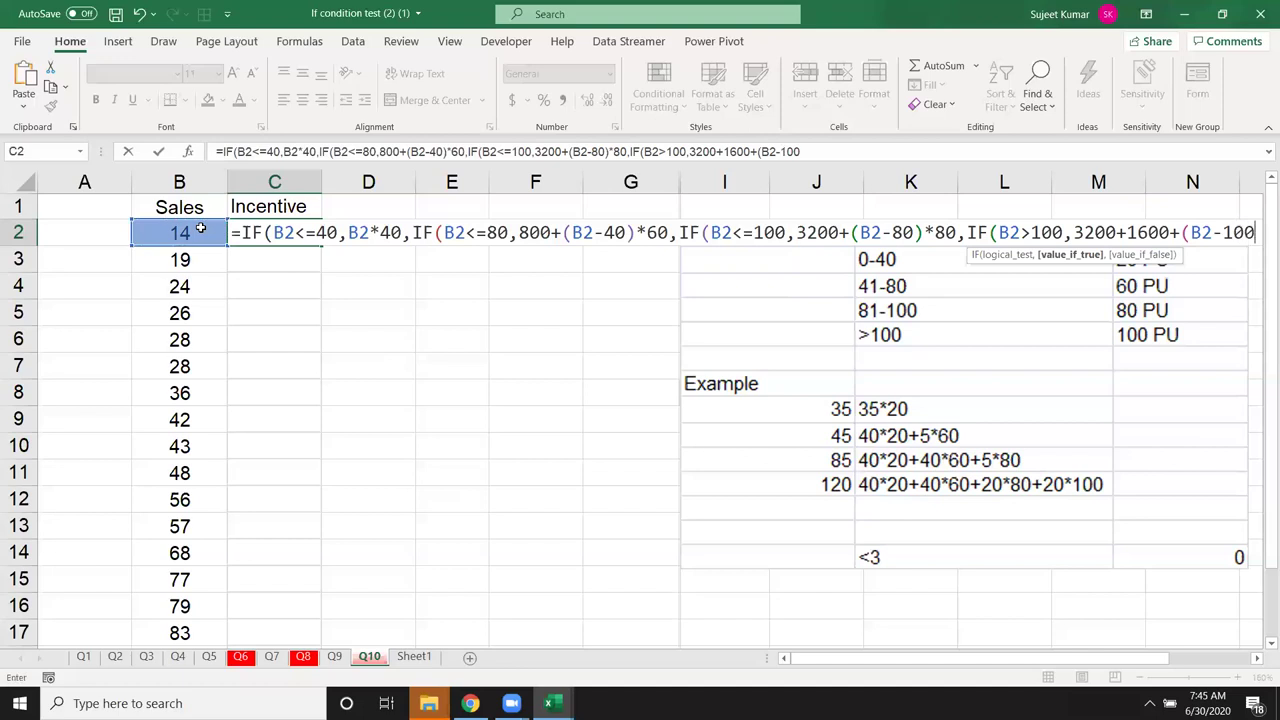
{"action": "type", "text": ")*100"}
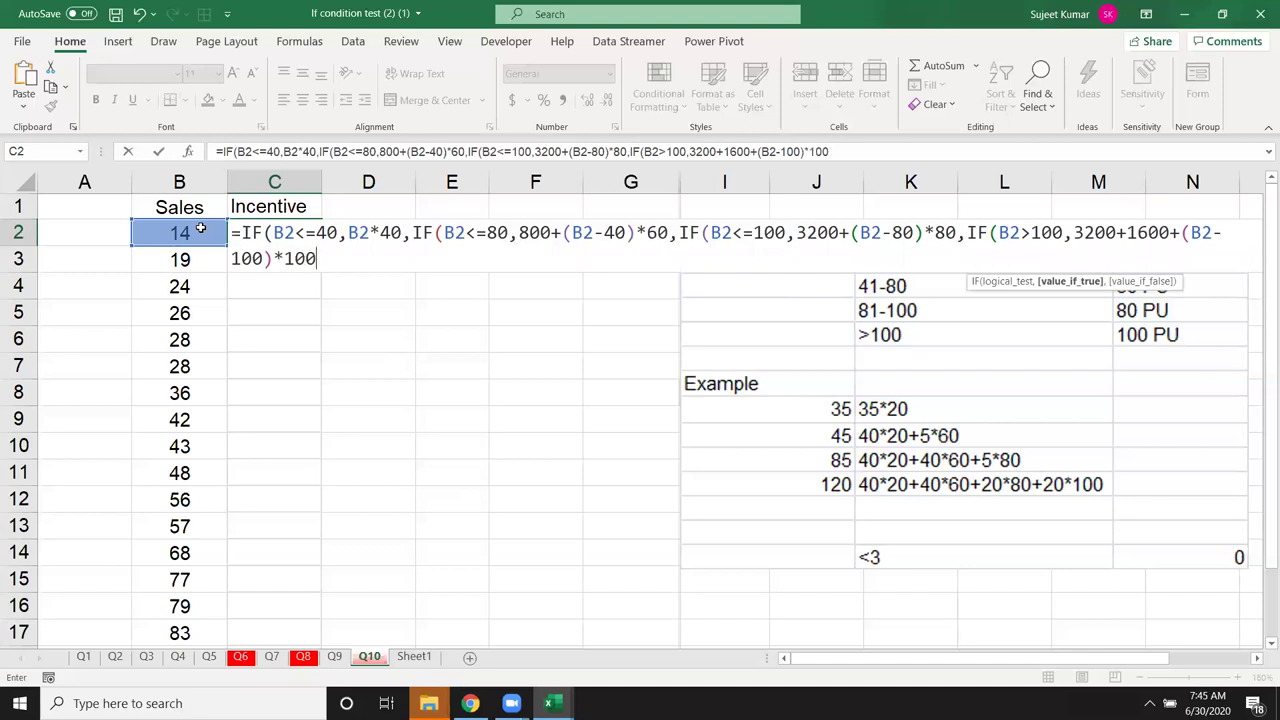
{"action": "key", "text": "Return"}
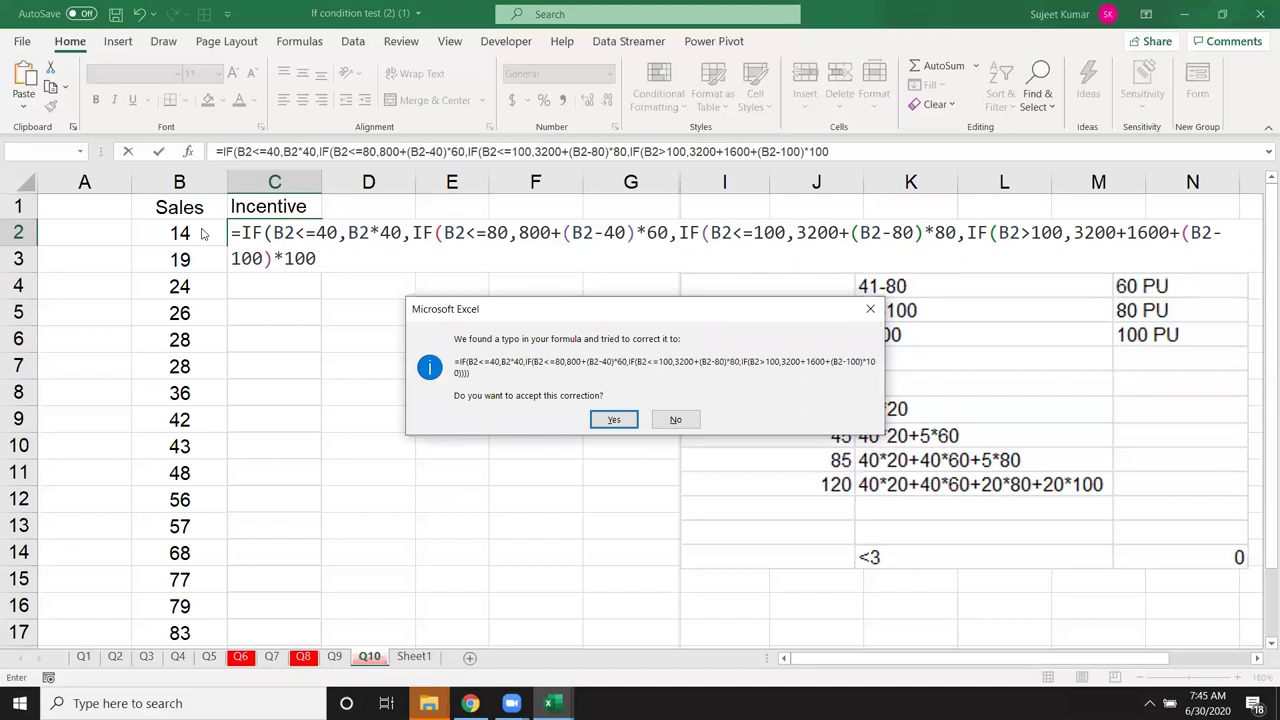
- Accept Excel's parenthesis correction and fill C2's formula down column C, giving 560 through 3440
{"action": "key", "text": "Return"}
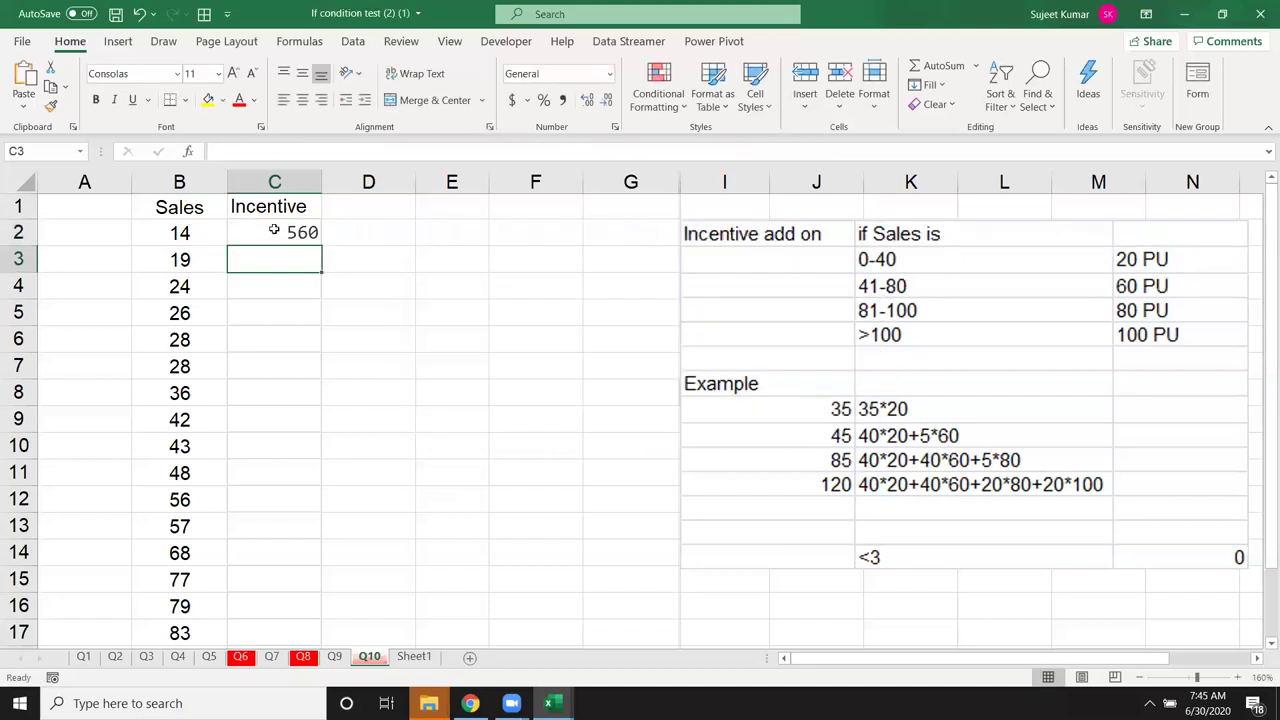
{"action": "left_click", "coordinate": [275, 231]}
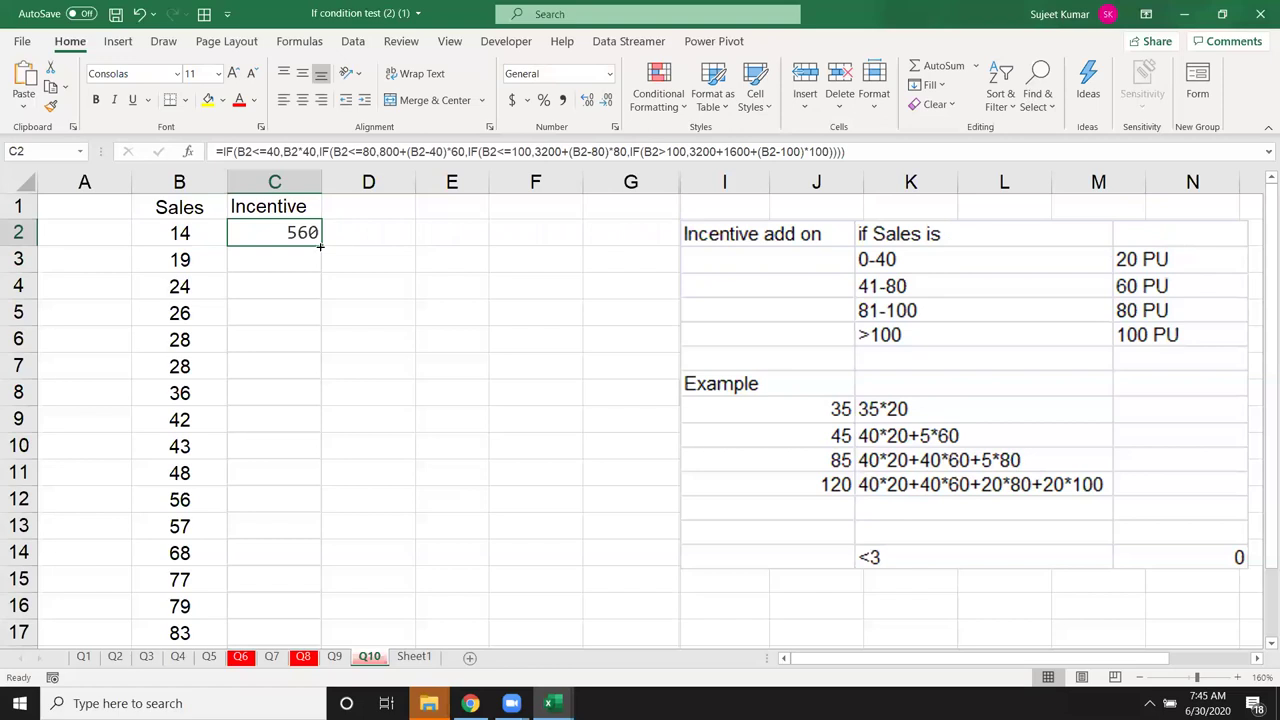
{"action": "double_click", "coordinate": [320, 245]}
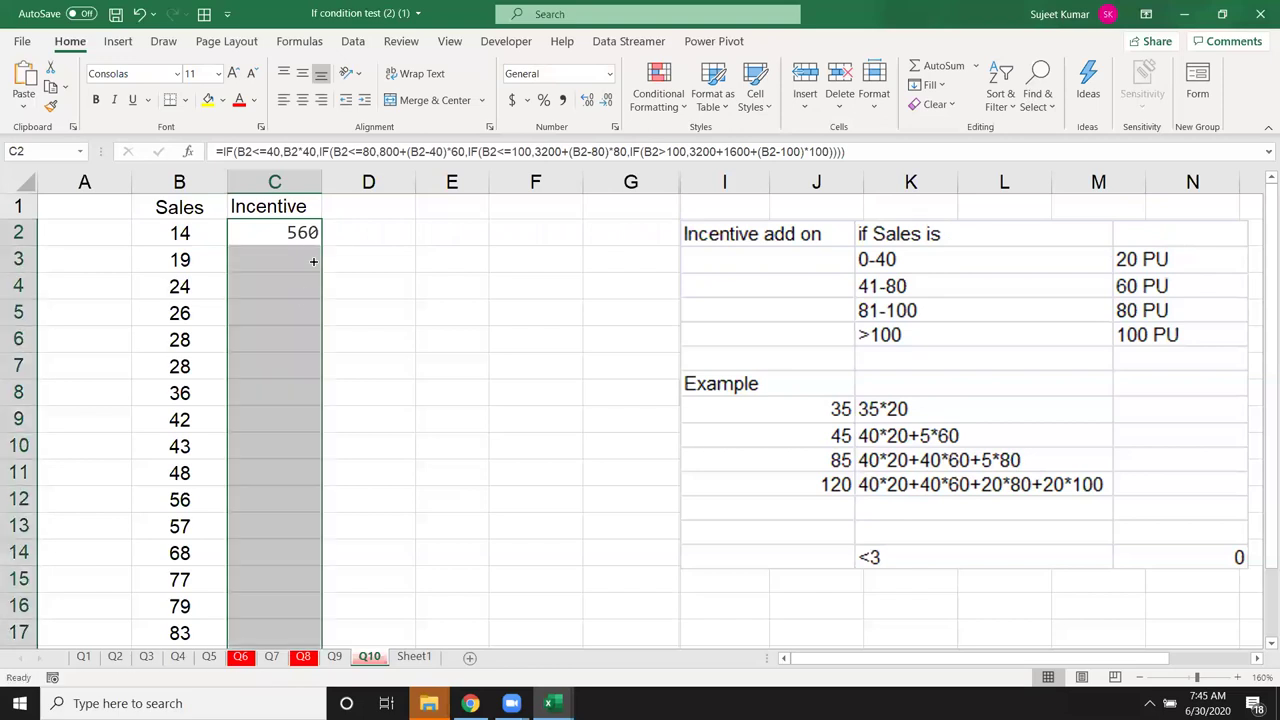
{"action": "left_click", "coordinate": [454, 287]}
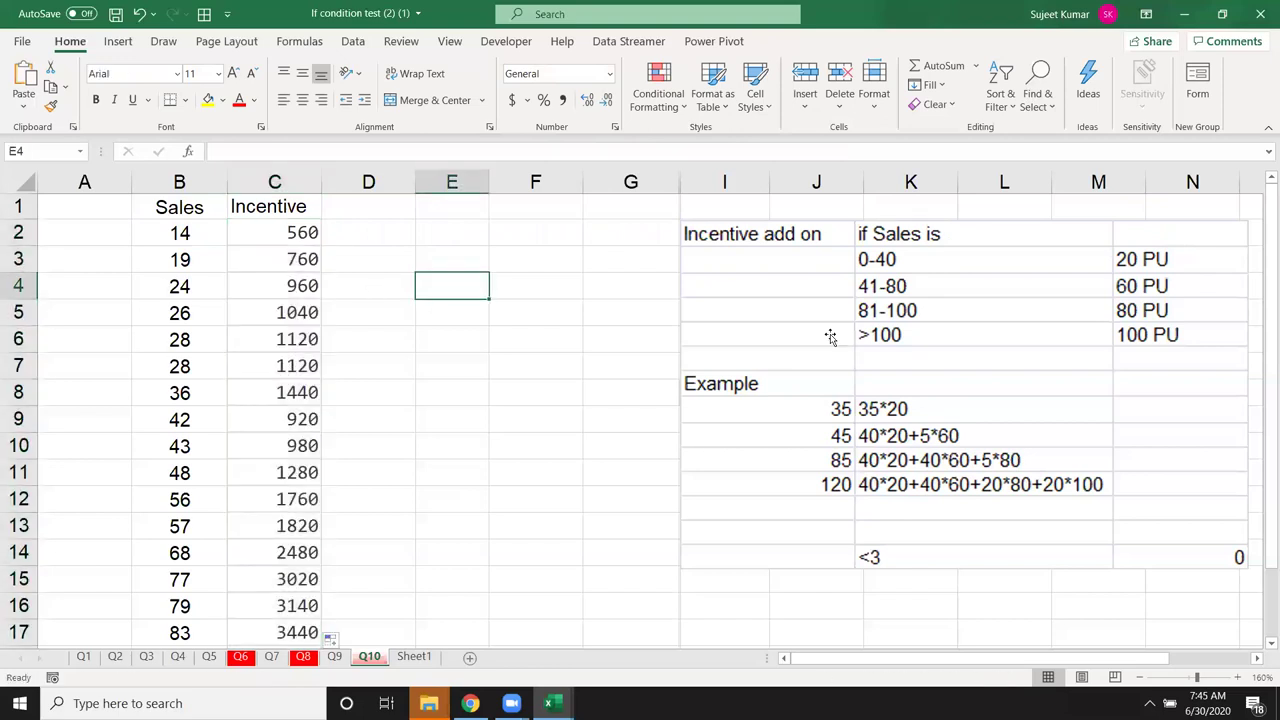
- Enter the rate table in E3:F6: 100→2.5, 200-400→3, 400-800→5, >800→7
{"action": "key", "text": "Up"}
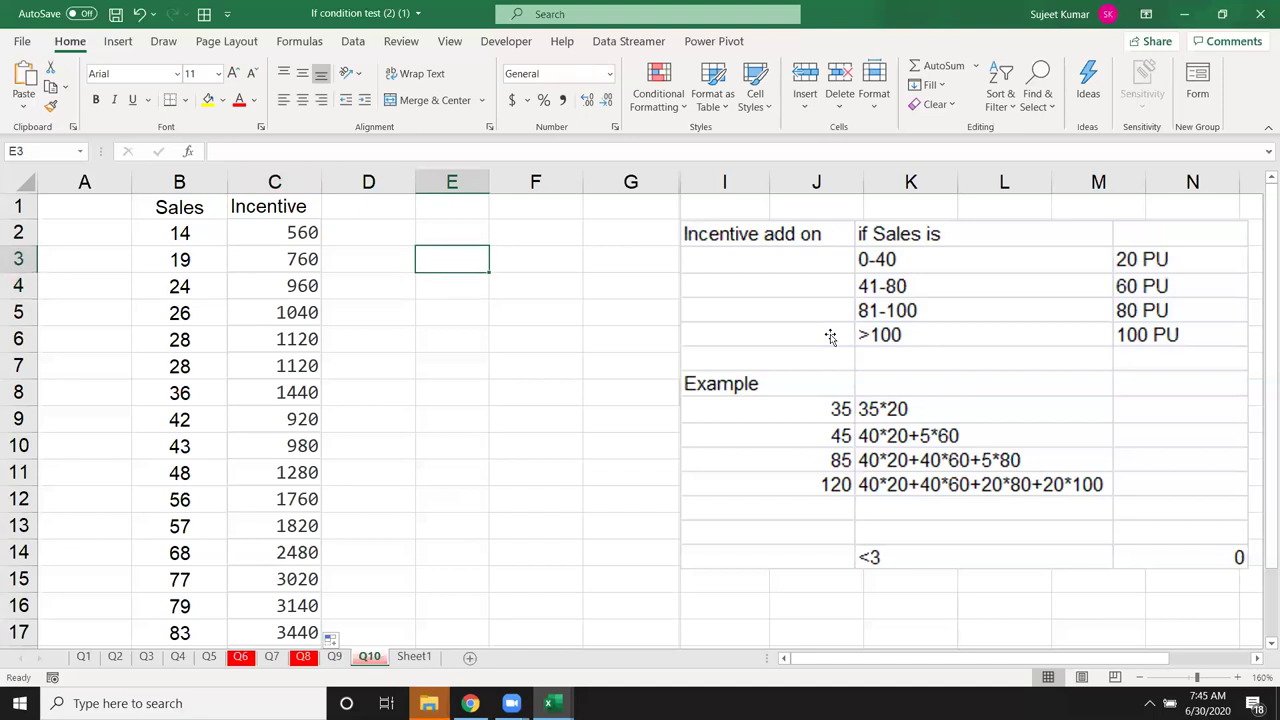
{"action": "type", "text": "100"}
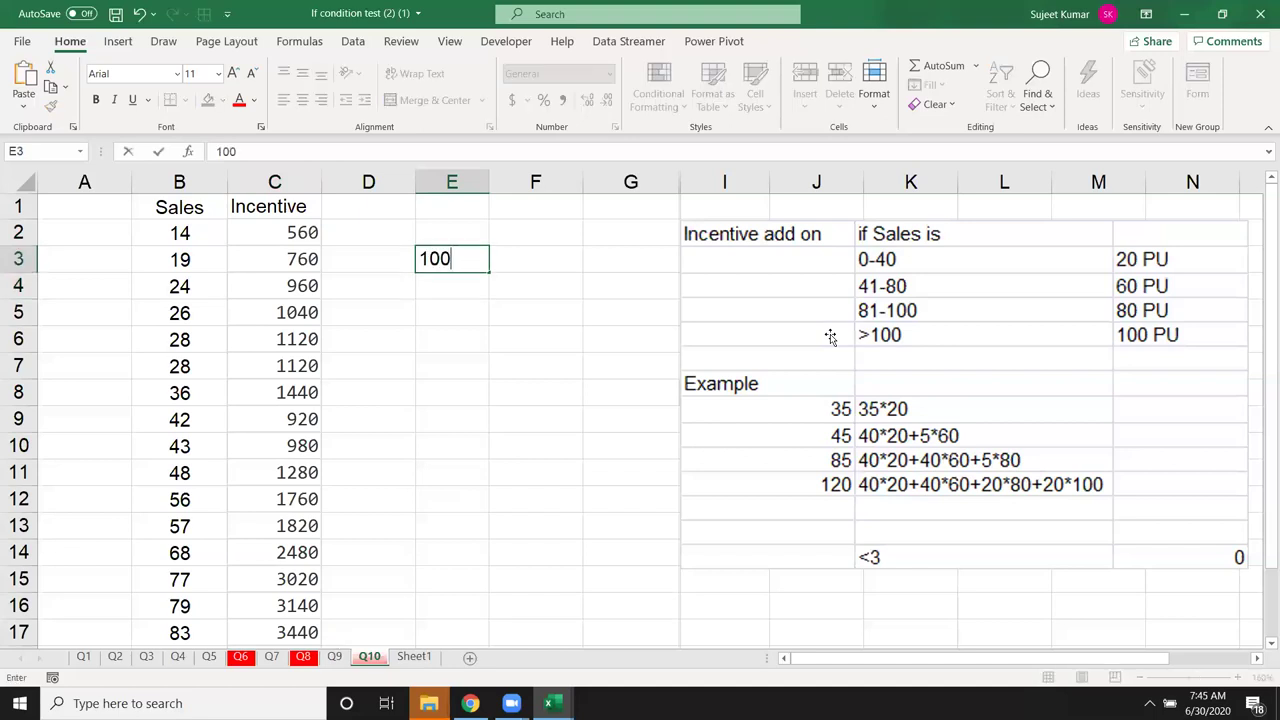
{"action": "key", "text": "Right"}
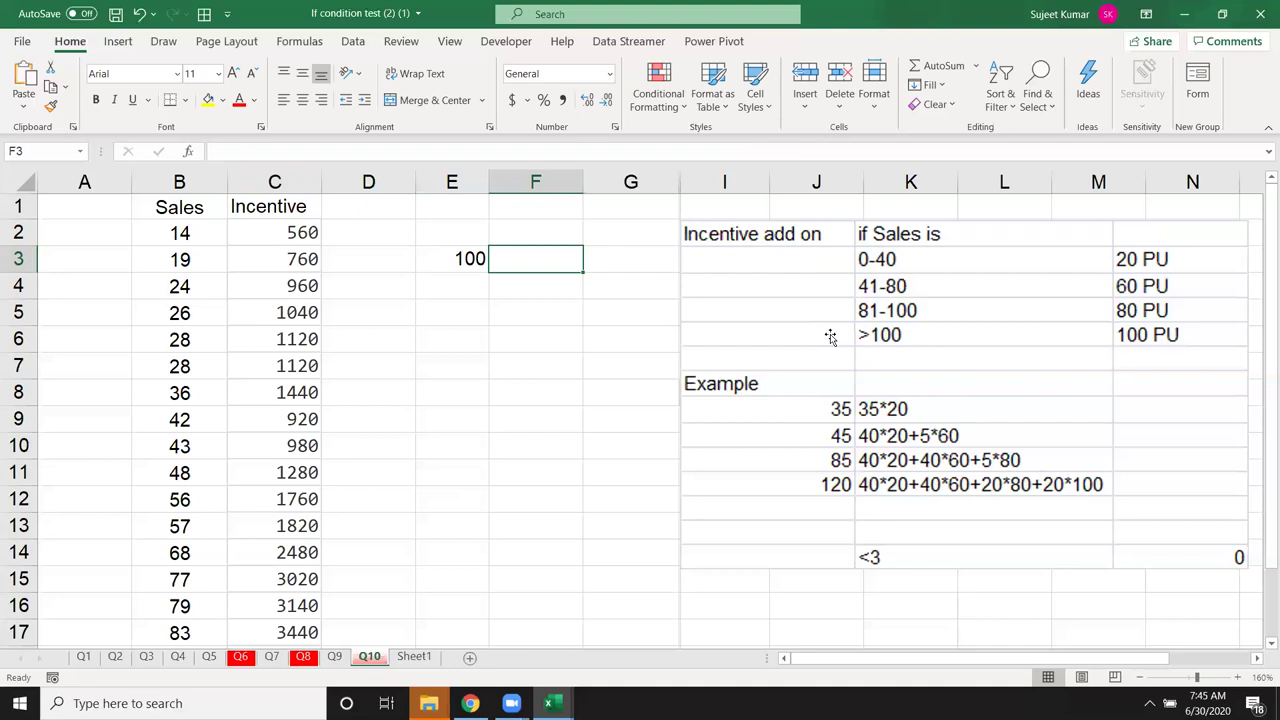
{"action": "type", "text": "2.50"}
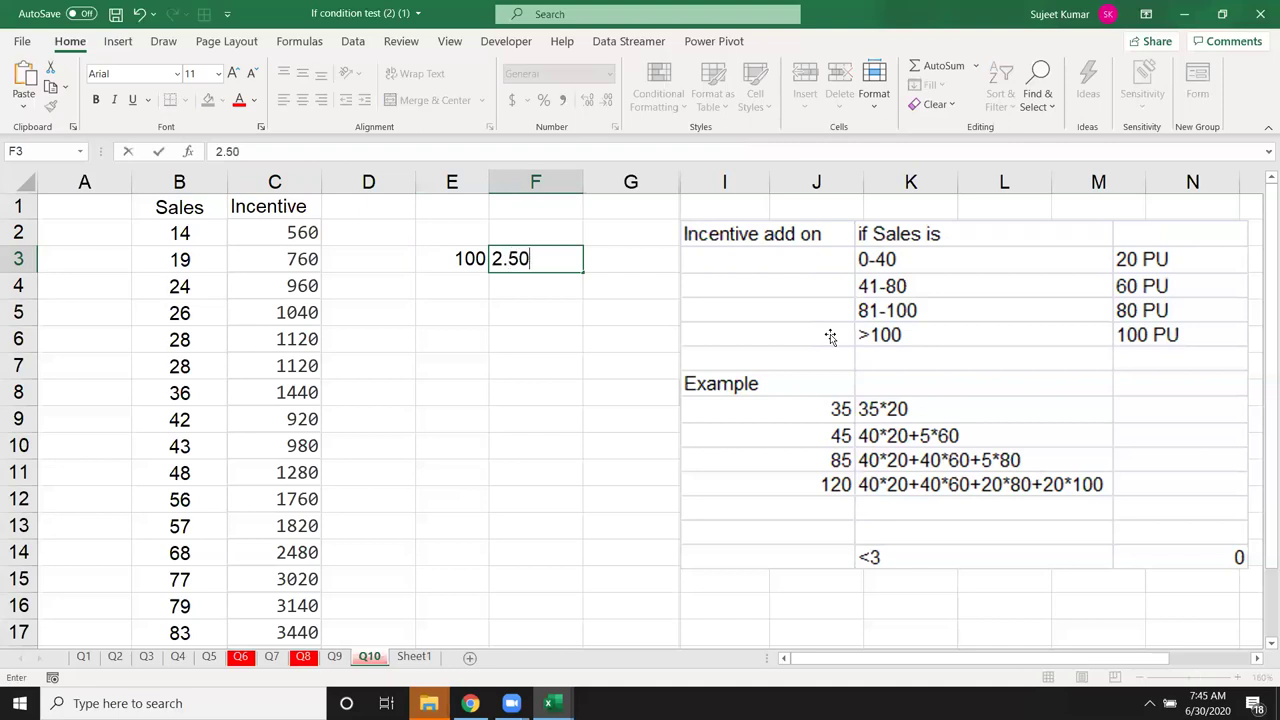
{"action": "key", "text": "Return"}
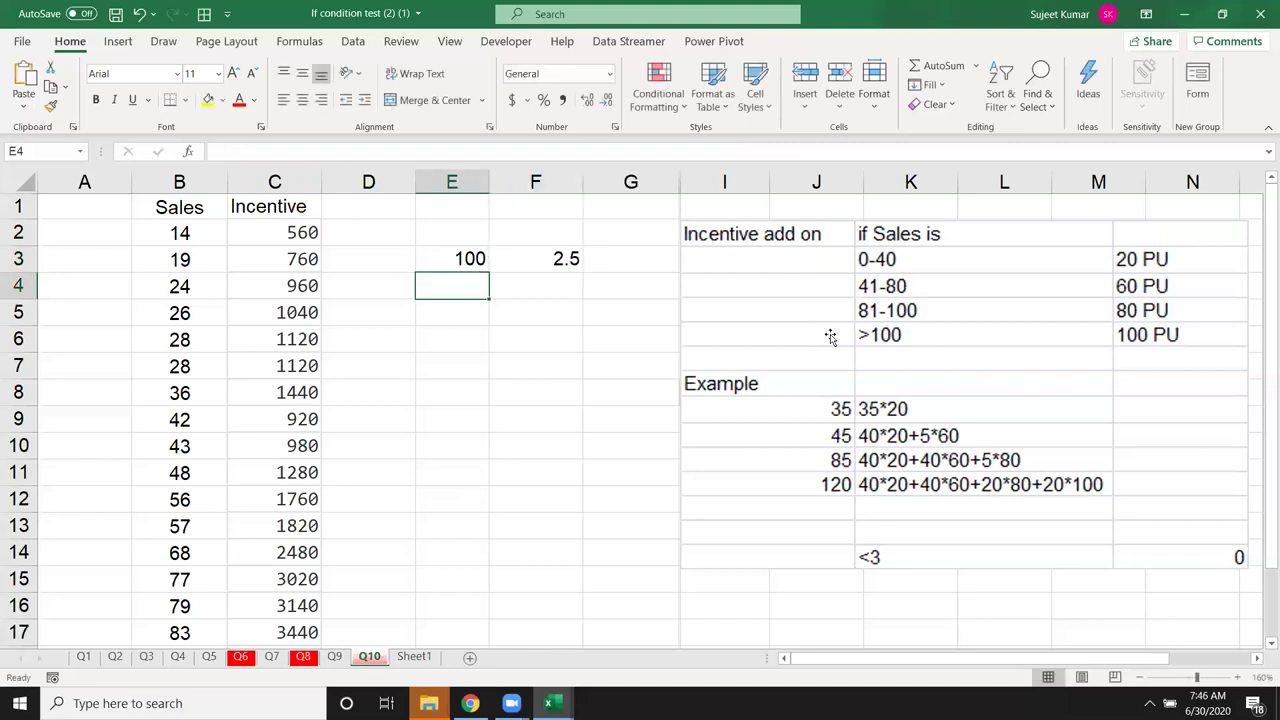
{"action": "type", "text": "200-400"}
{"action": "key", "text": "Right"}
{"action": "type", "text": "3"}
{"action": "key", "text": "Return"}
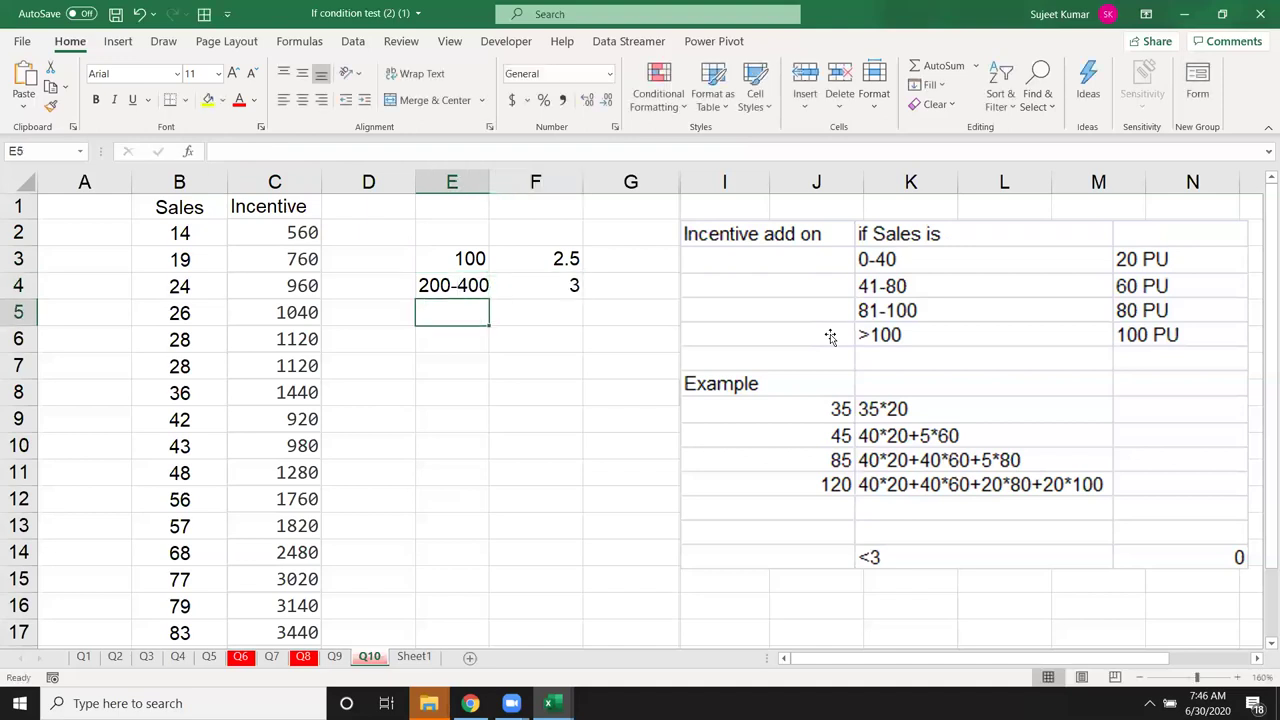
{"action": "type", "text": "400-80"}
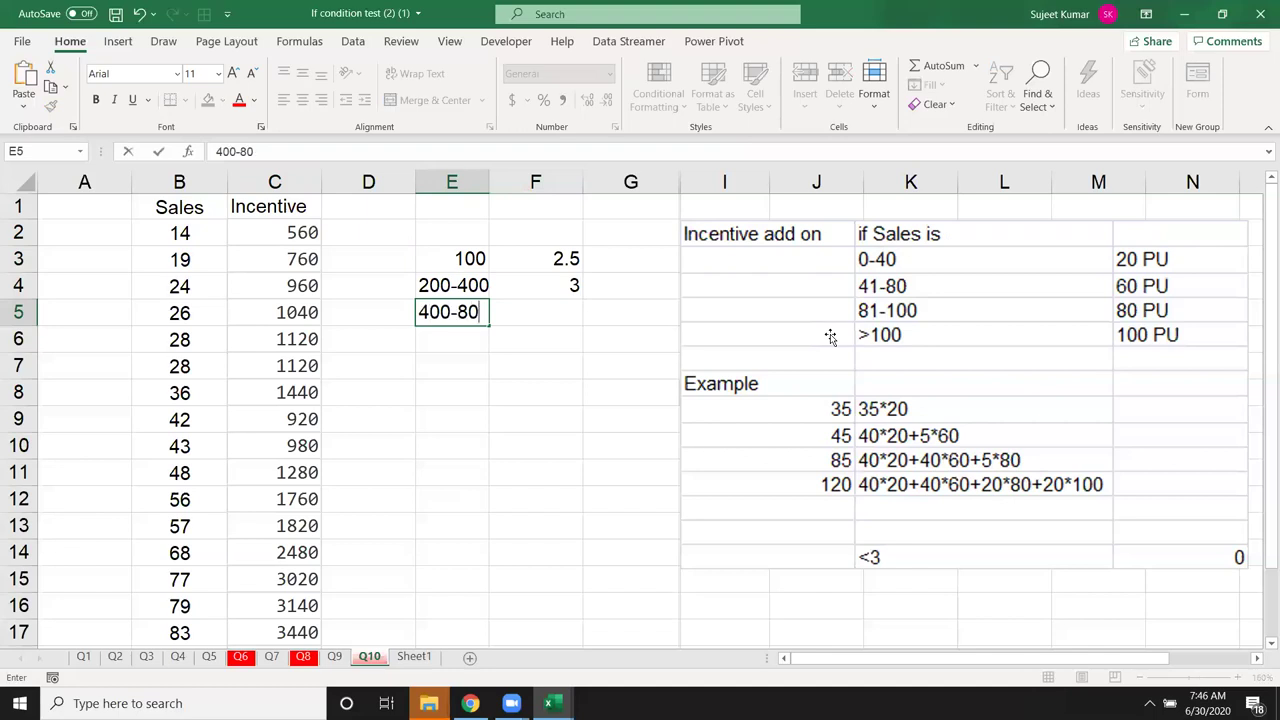
{"action": "type", "text": "0"}
{"action": "key", "text": "Right"}
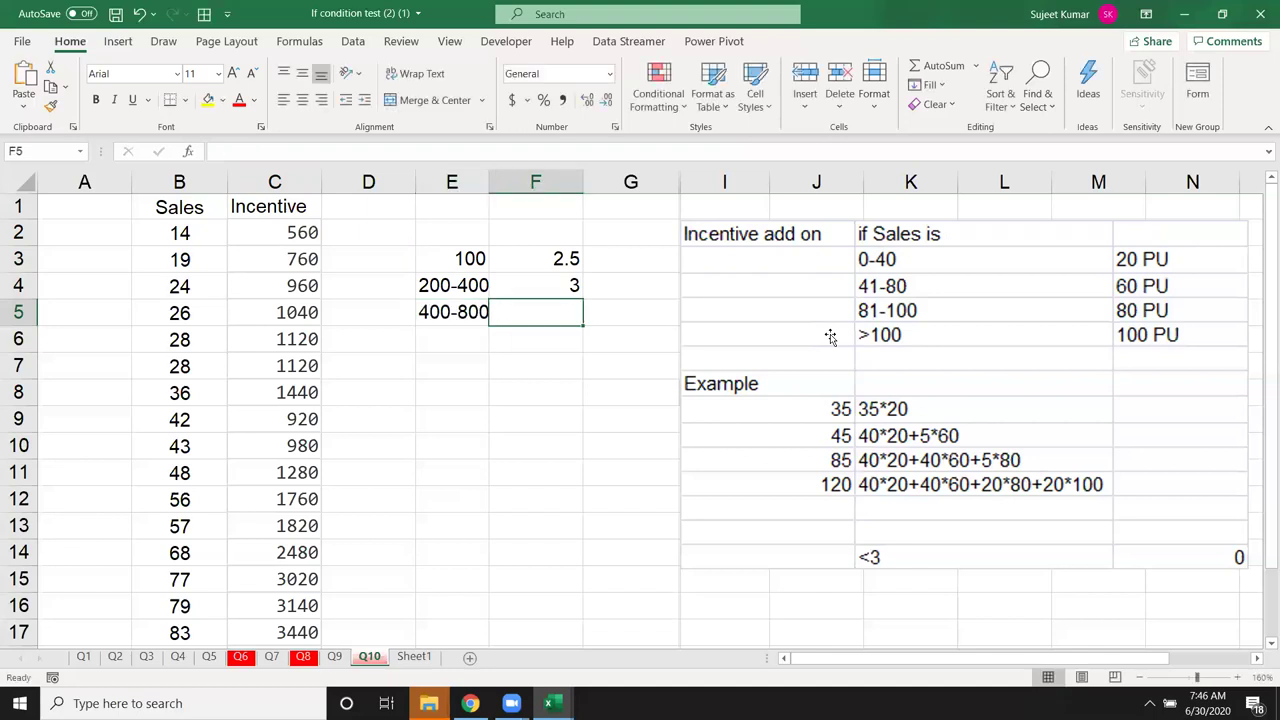
{"action": "type", "text": "5"}
{"action": "key", "text": "Return"}
{"action": "type", "text": ">800"}
{"action": "key", "text": "Right"}
{"action": "type", "text": "7"}
{"action": "key", "text": "Return"}
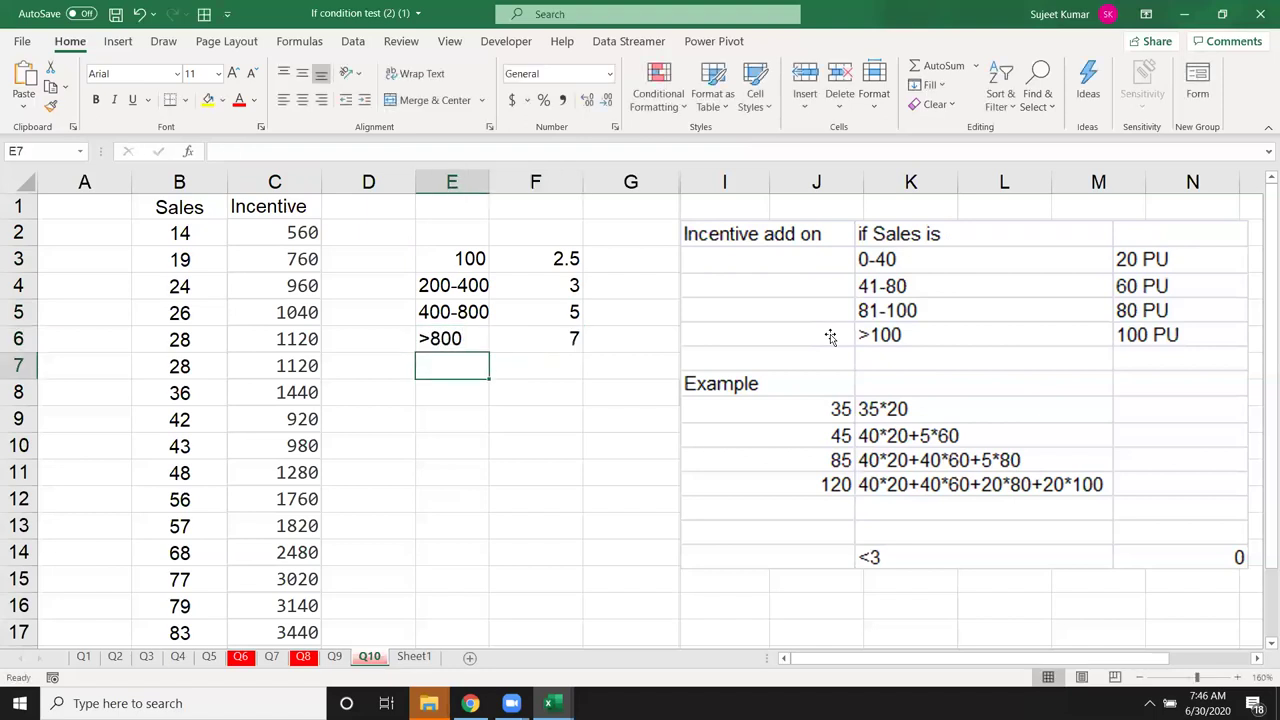
{"action": "key", "text": "Down"}
{"action": "key", "text": "Down"}
{"action": "key", "text": "Down"}
{"action": "key", "text": "Up"}
{"action": "key", "text": "Up"}
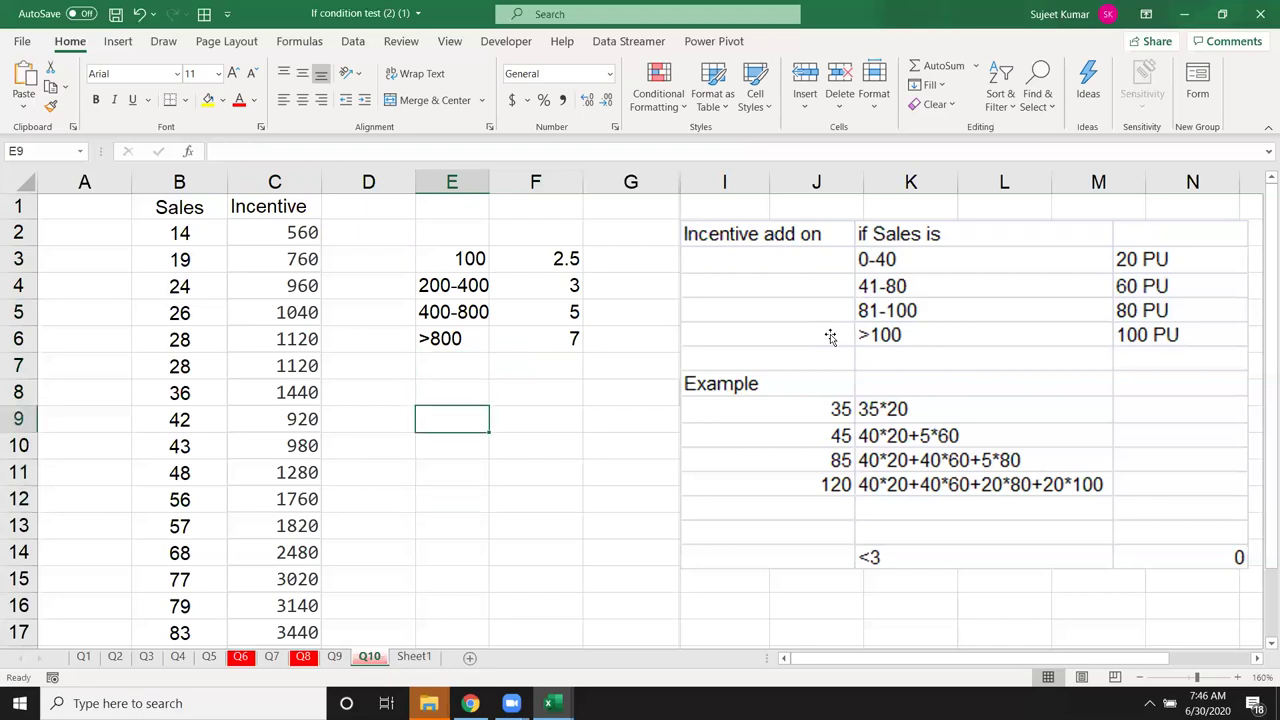
- Enter test sales 640 in E9 and start F9's formula with =IF(E9<=100,
{"action": "type", "text": "640"}
{"action": "key", "text": "Tab"}
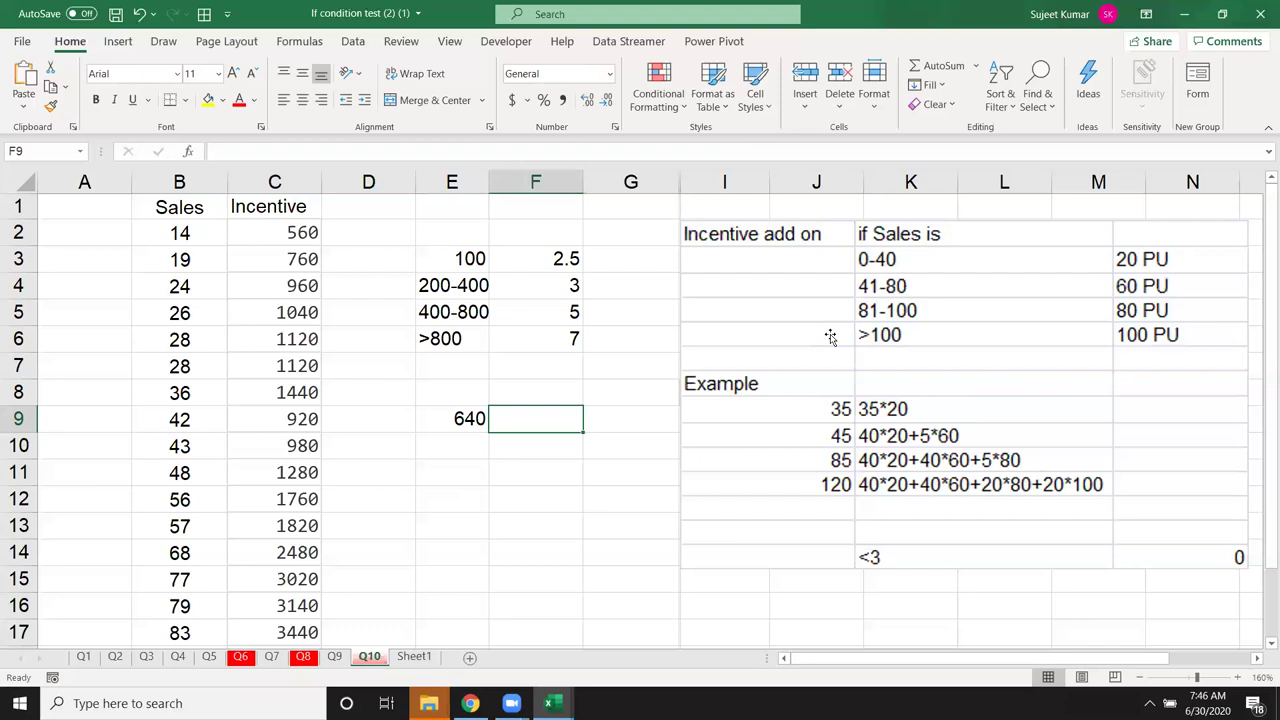
{"action": "type", "text": "=if"}
{"action": "key", "text": "Tab"}
{"action": "key", "text": "Left"}
{"action": "type", "text": "<=100,"}
- Extend F9's formula with E9*2.5,IF(E9<=400,100*2.5+E9-100*3
{"action": "key", "text": "Left"}
{"action": "type", "text": "*2.5,IF("}
{"action": "key", "text": "Left"}
{"action": "type", "text": "<=400"}
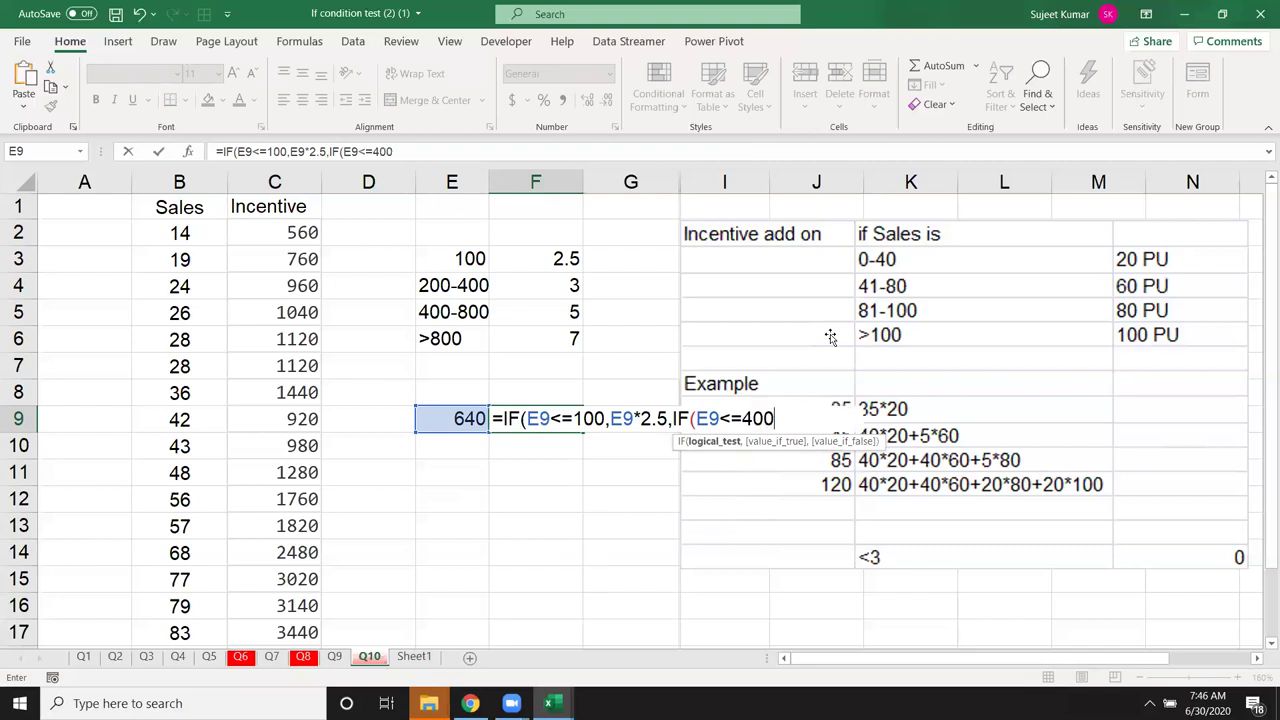
{"action": "type", "text": ","}
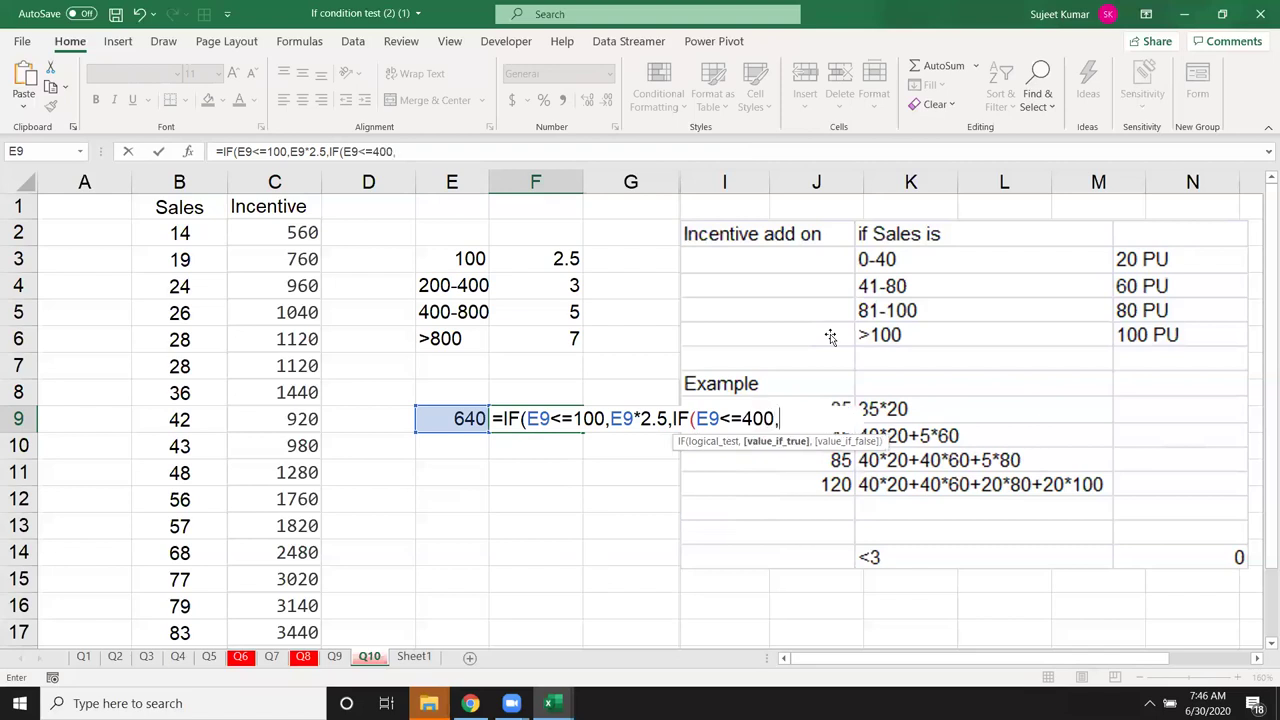
{"action": "type", "text": "100*2."}
{"action": "type", "text": "5"}
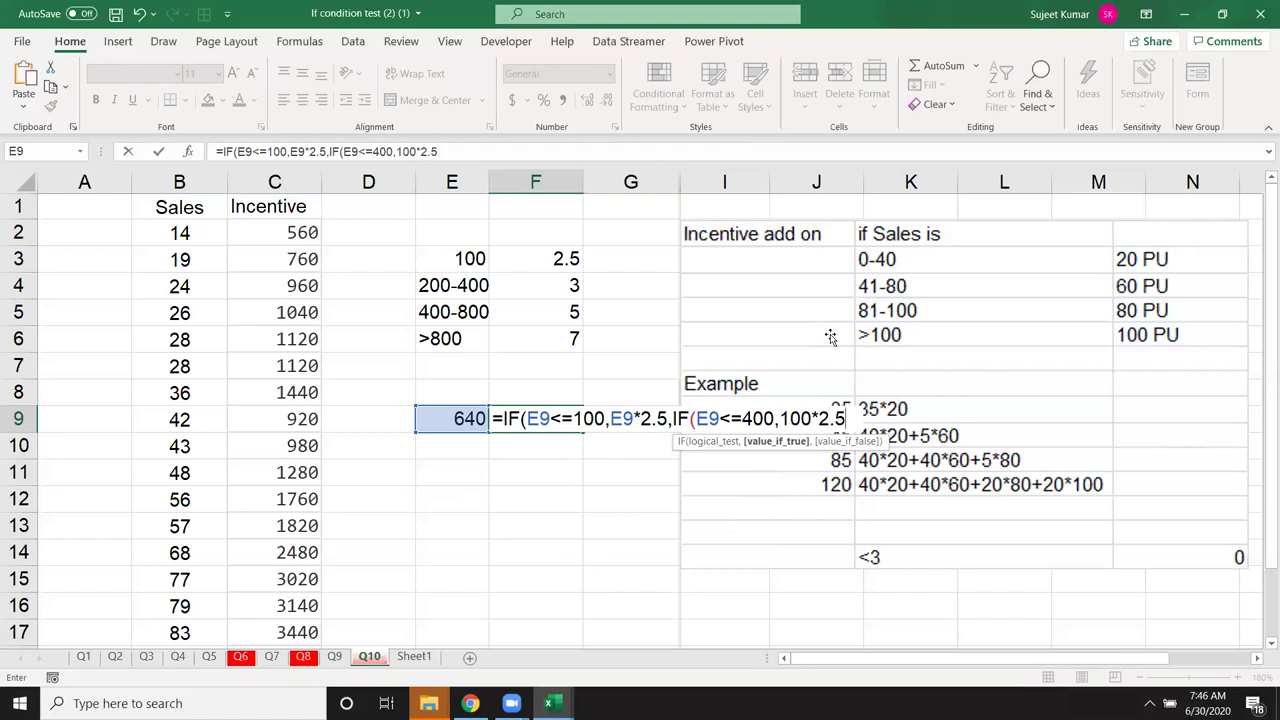
{"action": "type", "text": "+"}
{"action": "left_click", "coordinate": [472, 416]}
{"action": "type", "text": "-100*3"}
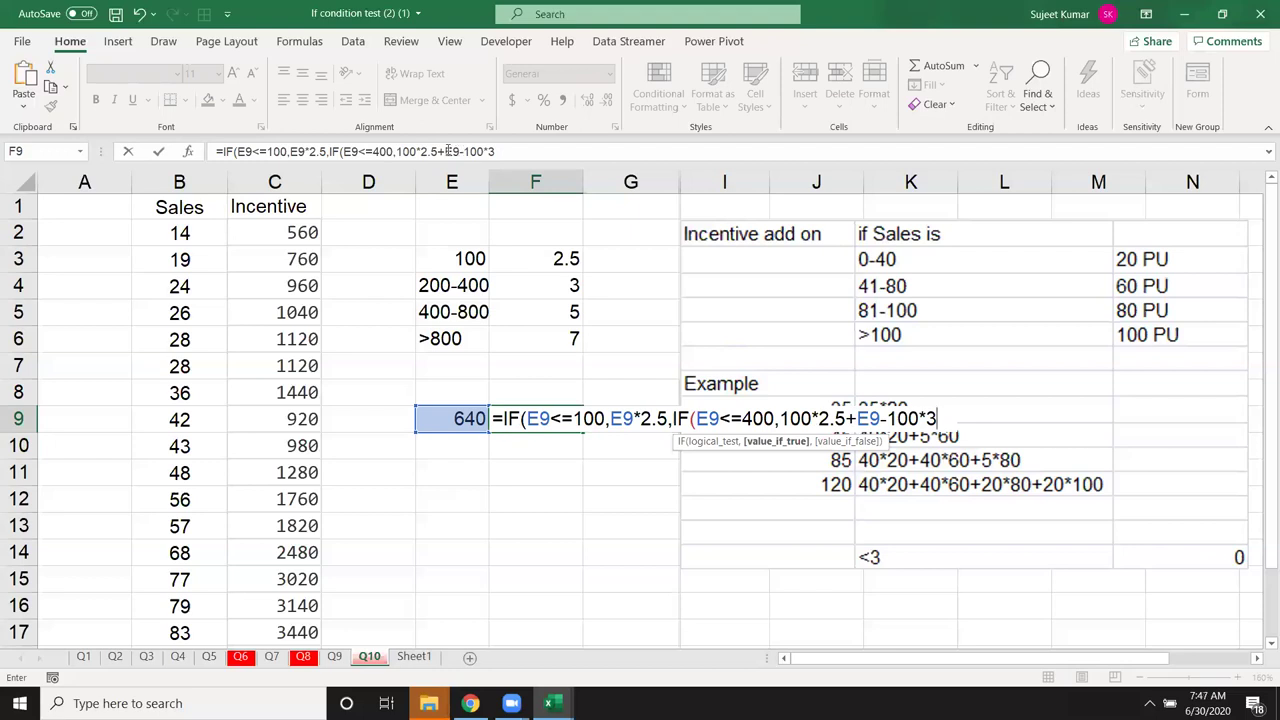
- Bracket the second tier as 100*2.5+(E9-100)*3 and start a third nested IF in F9
{"action": "left_click", "coordinate": [447, 151]}
{"action": "type", "text": "("}
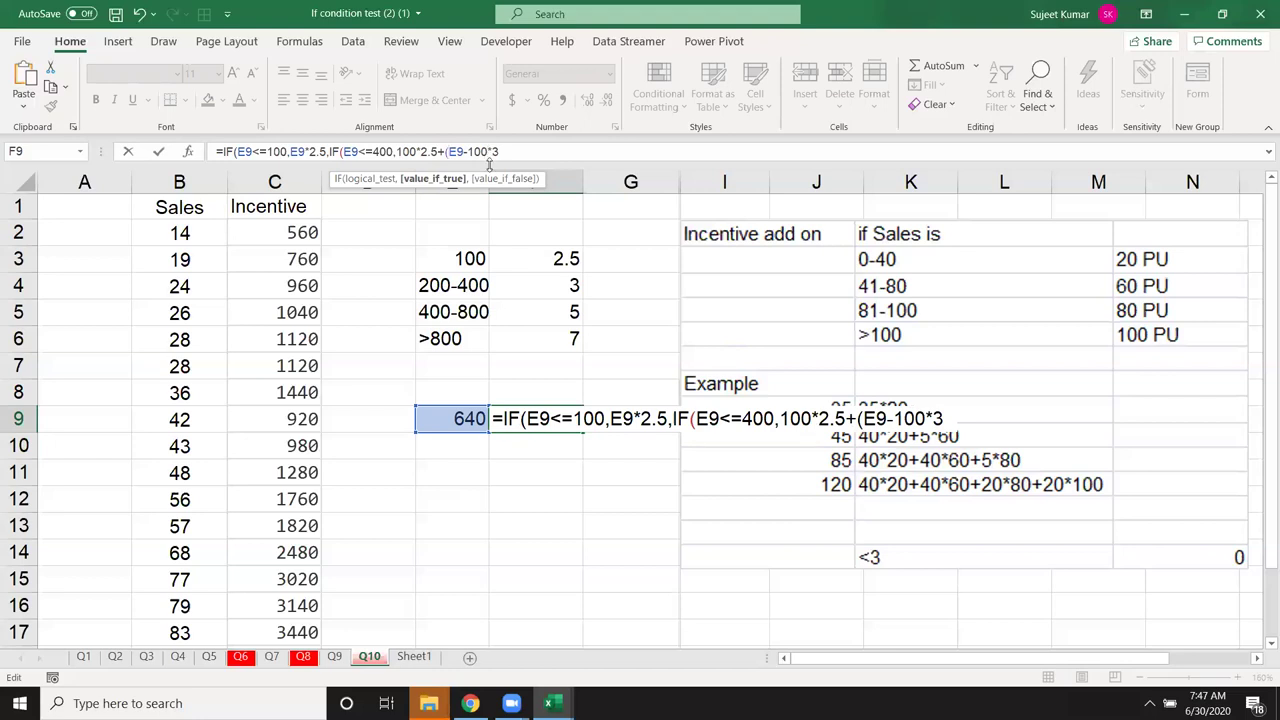
{"action": "type", "text": ")"}
{"action": "type", "text": ","}
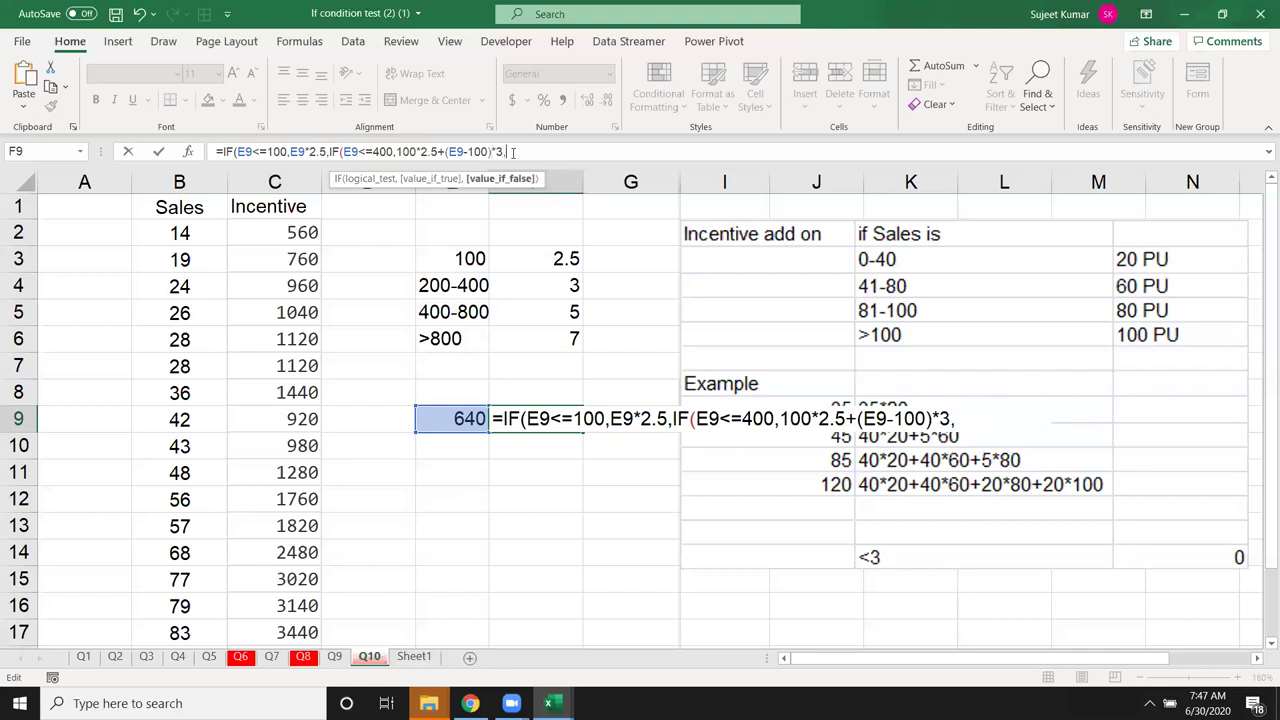
{"action": "type", "text": "if"}
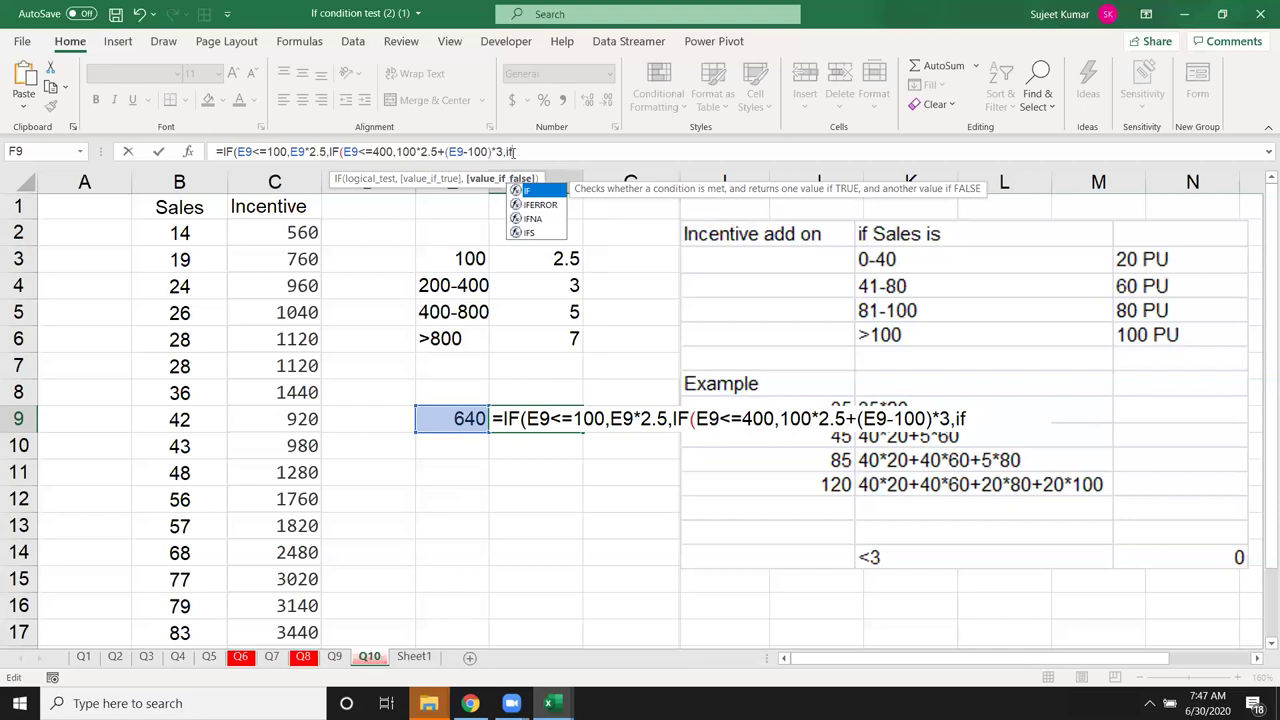
{"action": "key", "text": "Tab"}
- Add the F9 formula's third tier: condition E9<=800 with value 100*2.5+200*3+(E9
{"action": "left_click", "coordinate": [470, 418]}
{"action": "type", "text": "<=800,"}
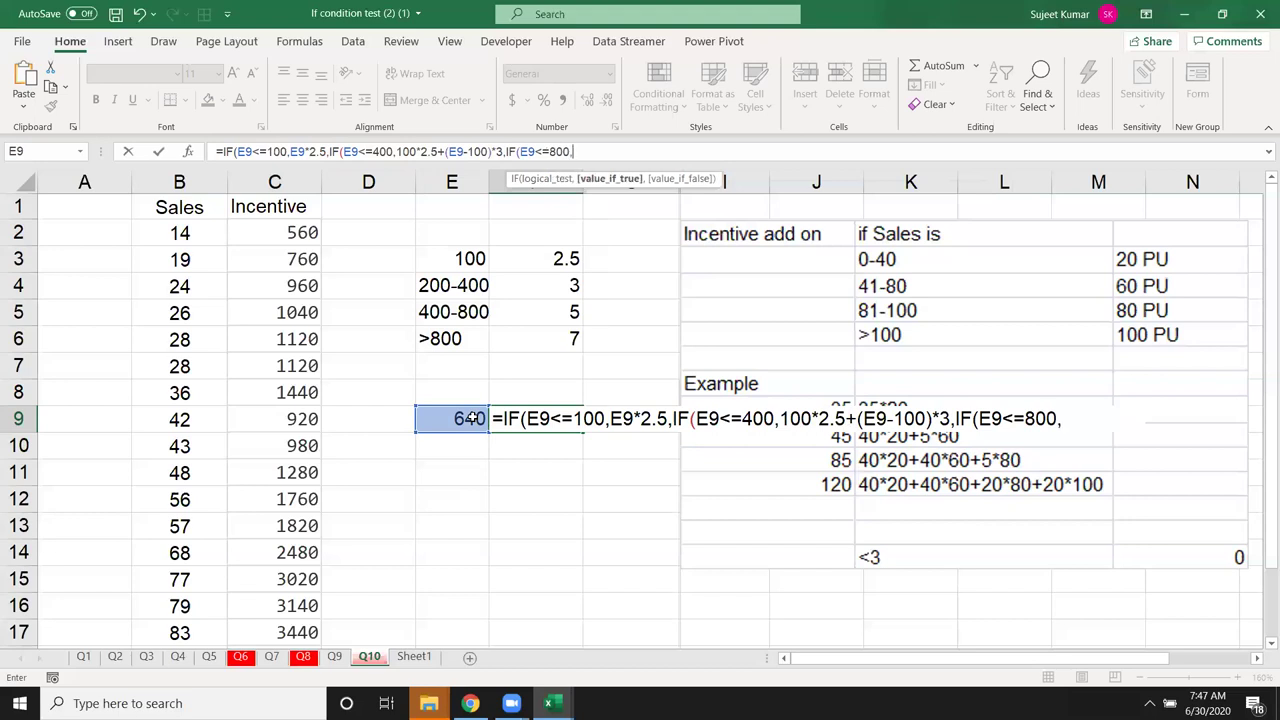
{"action": "type", "text": "100*2.5+"}
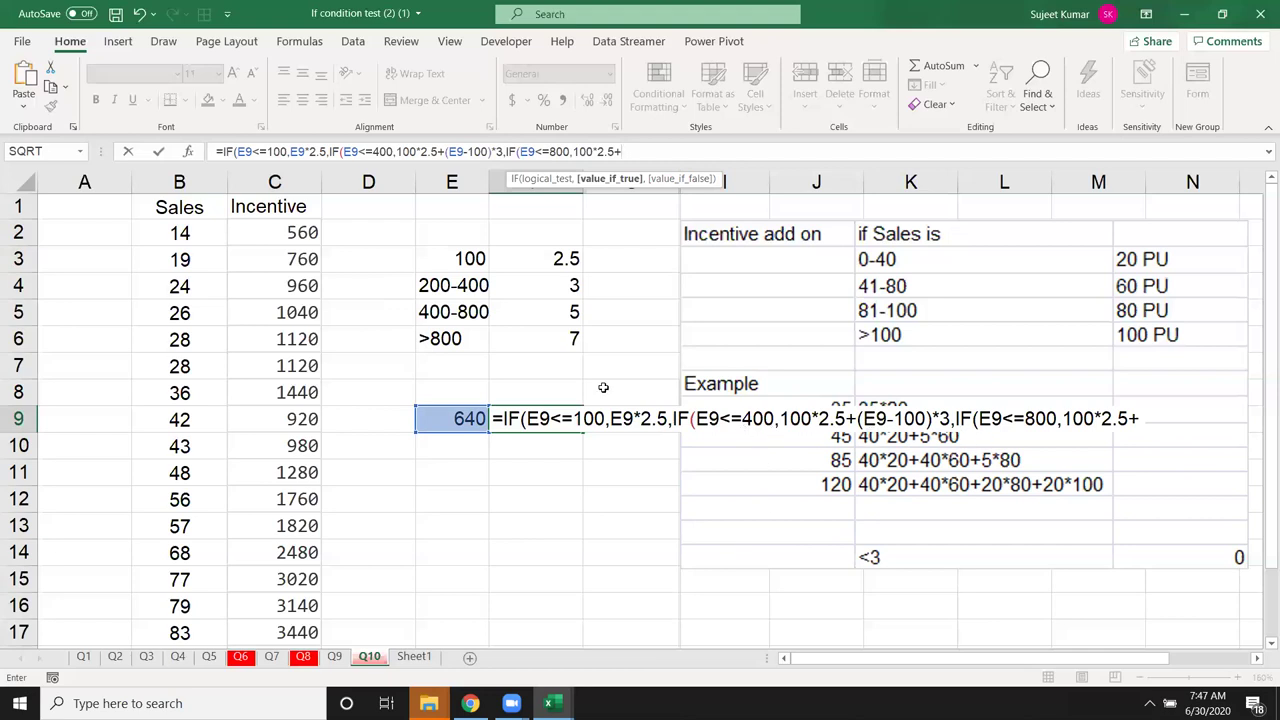
{"action": "type", "text": "400"}
{"action": "key", "text": "BackSpace"}
{"action": "key", "text": "BackSpace"}
{"action": "key", "text": "BackSpace"}
{"action": "type", "text": "200"}
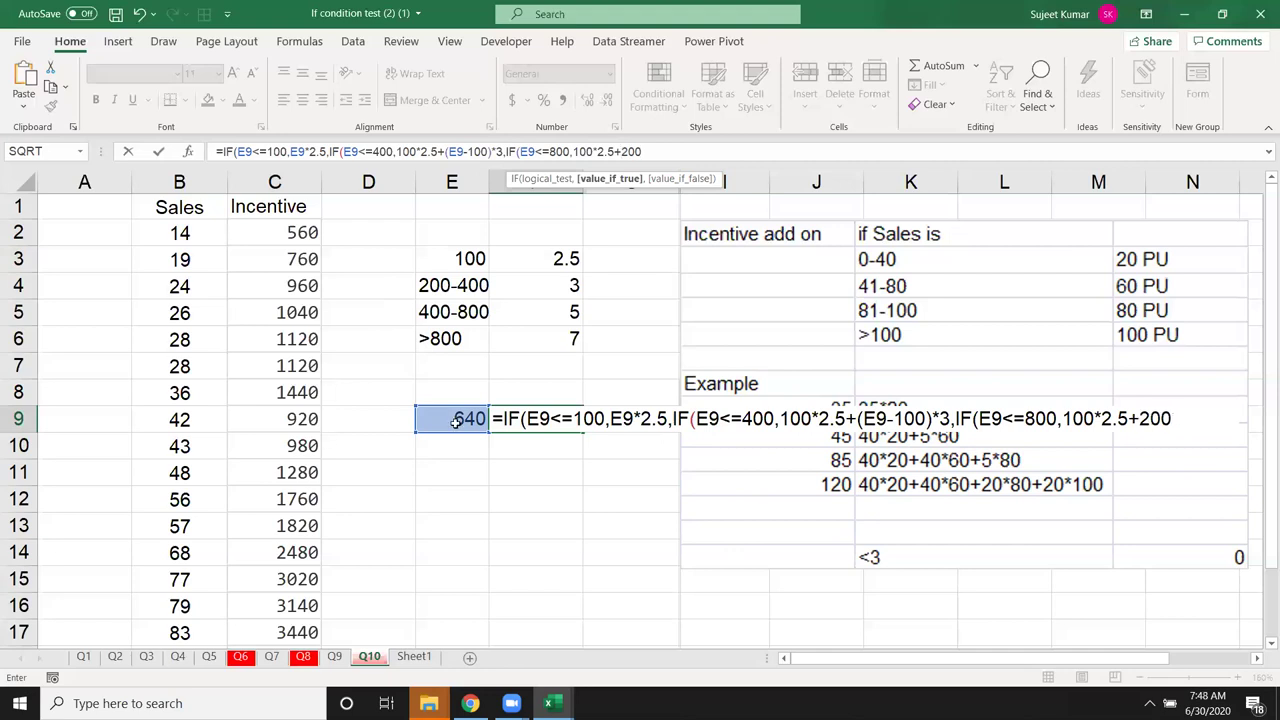
{"action": "type", "text": "*"}
{"action": "type", "text": "3"}
{"action": "type", "text": "+"}
{"action": "type", "text": "("}
{"action": "left_click", "coordinate": [457, 419]}
- Append -400)*5 after E9 so the third-tier value becomes 100*2.5+200*3+(E9-400)*5
{"action": "type", "text": "-"}
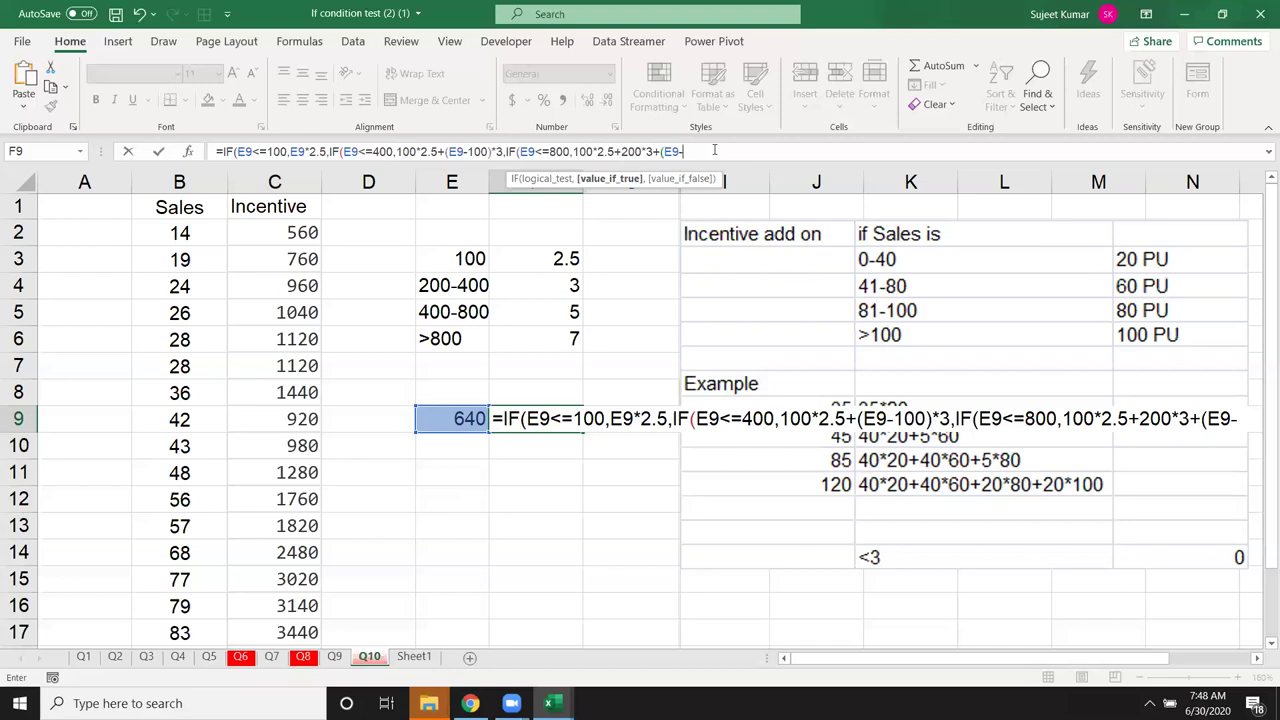
{"action": "type", "text": "4"}
{"action": "type", "text": "00"}
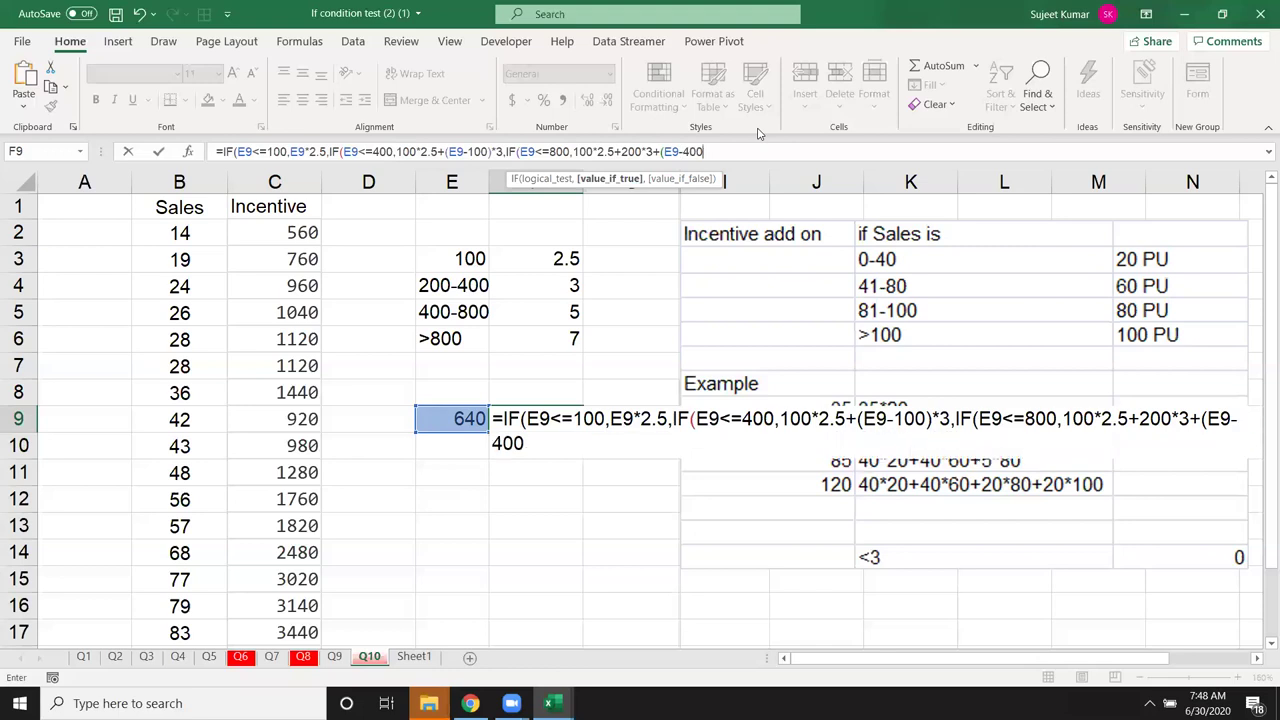
{"action": "type", "text": ")"}
{"action": "type", "text": "*5"}
- Cancel the half-typed nested IF in F9 and show the Windows desktop
{"action": "key", "text": "Escape"}
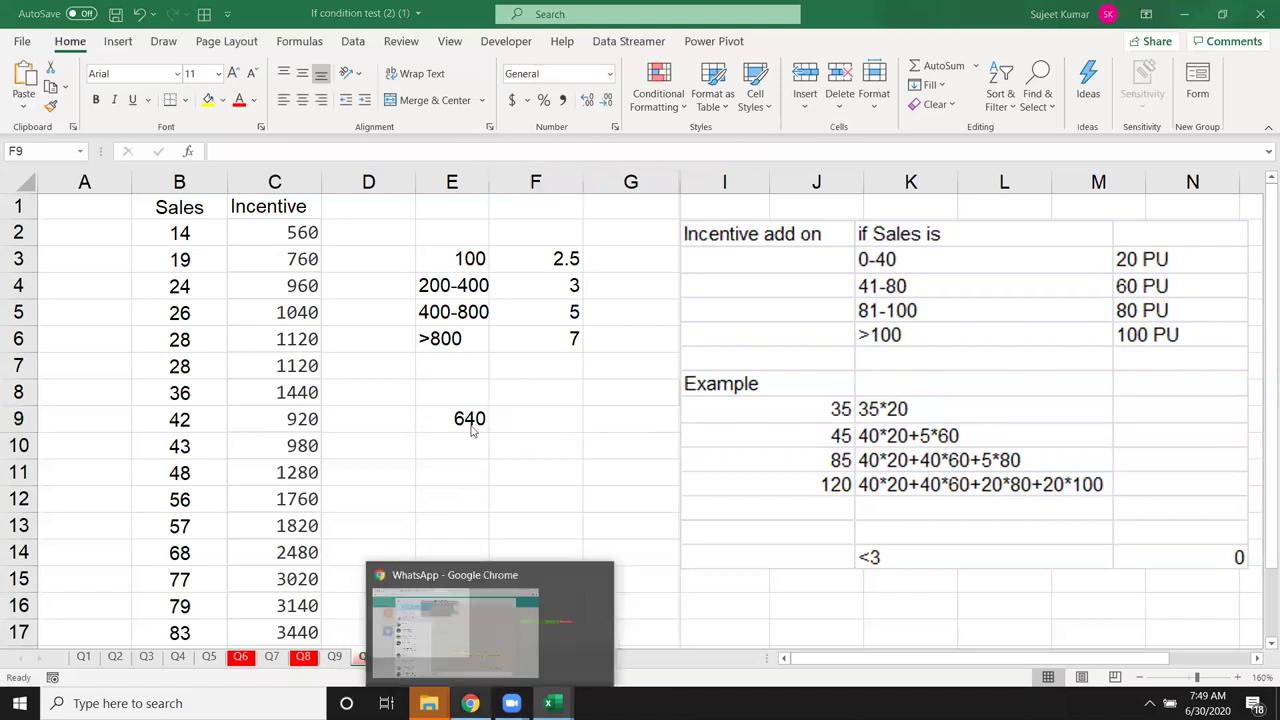
{"action": "key", "text": "super+d"}
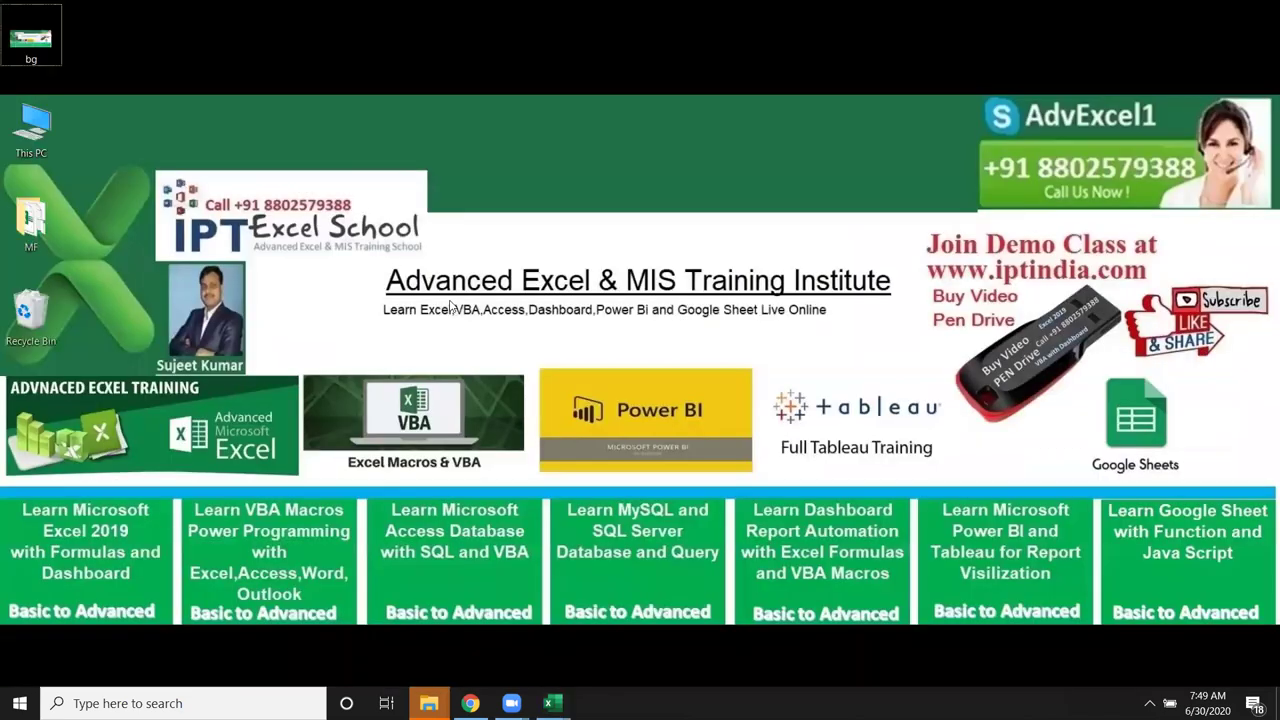